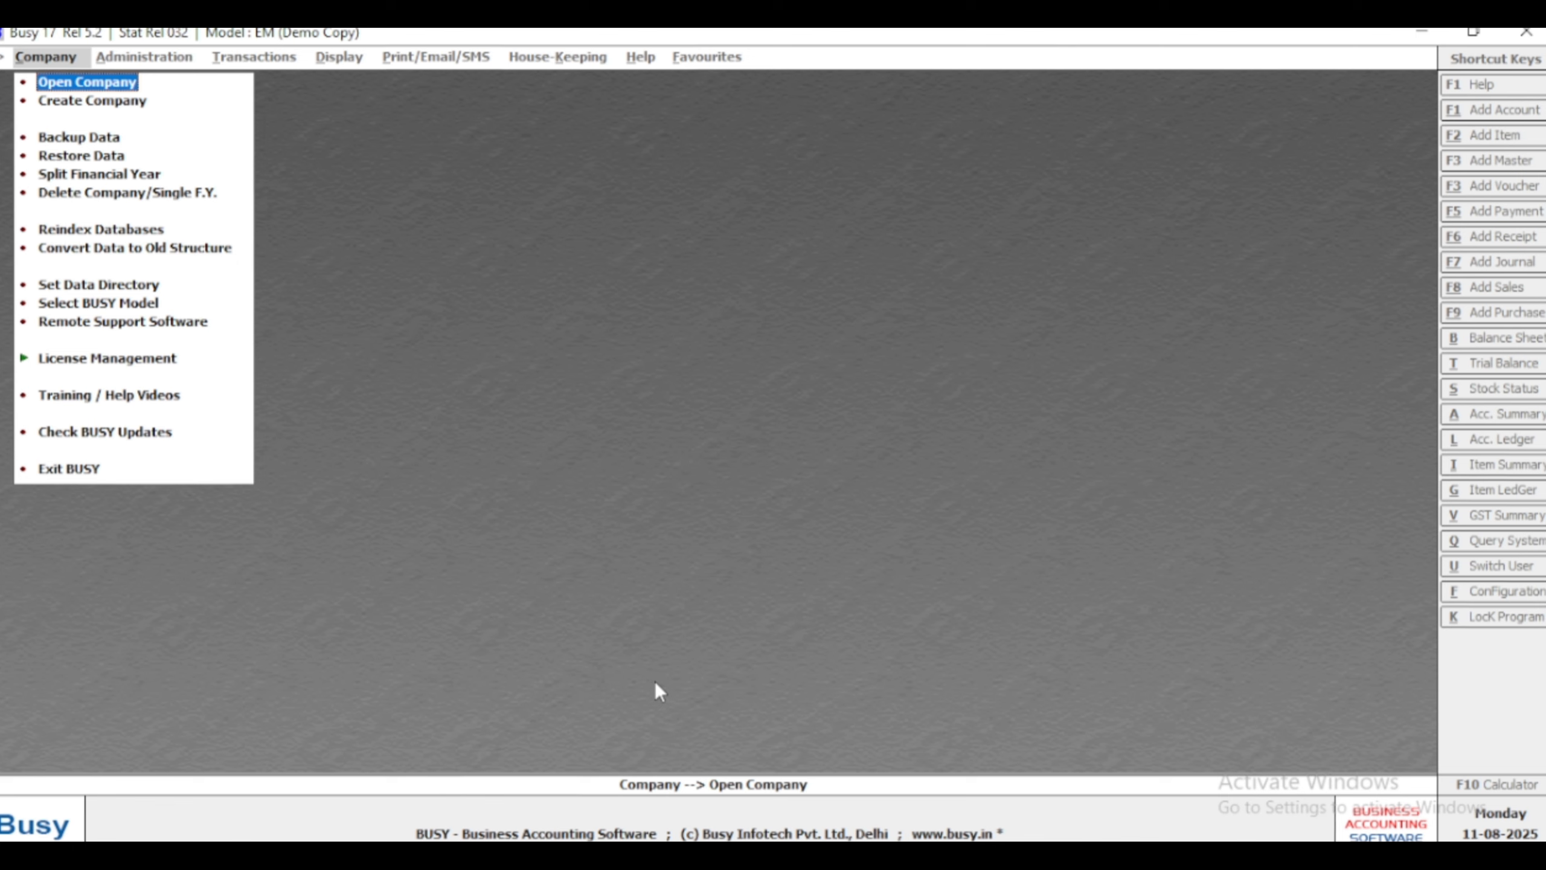
key(Down)
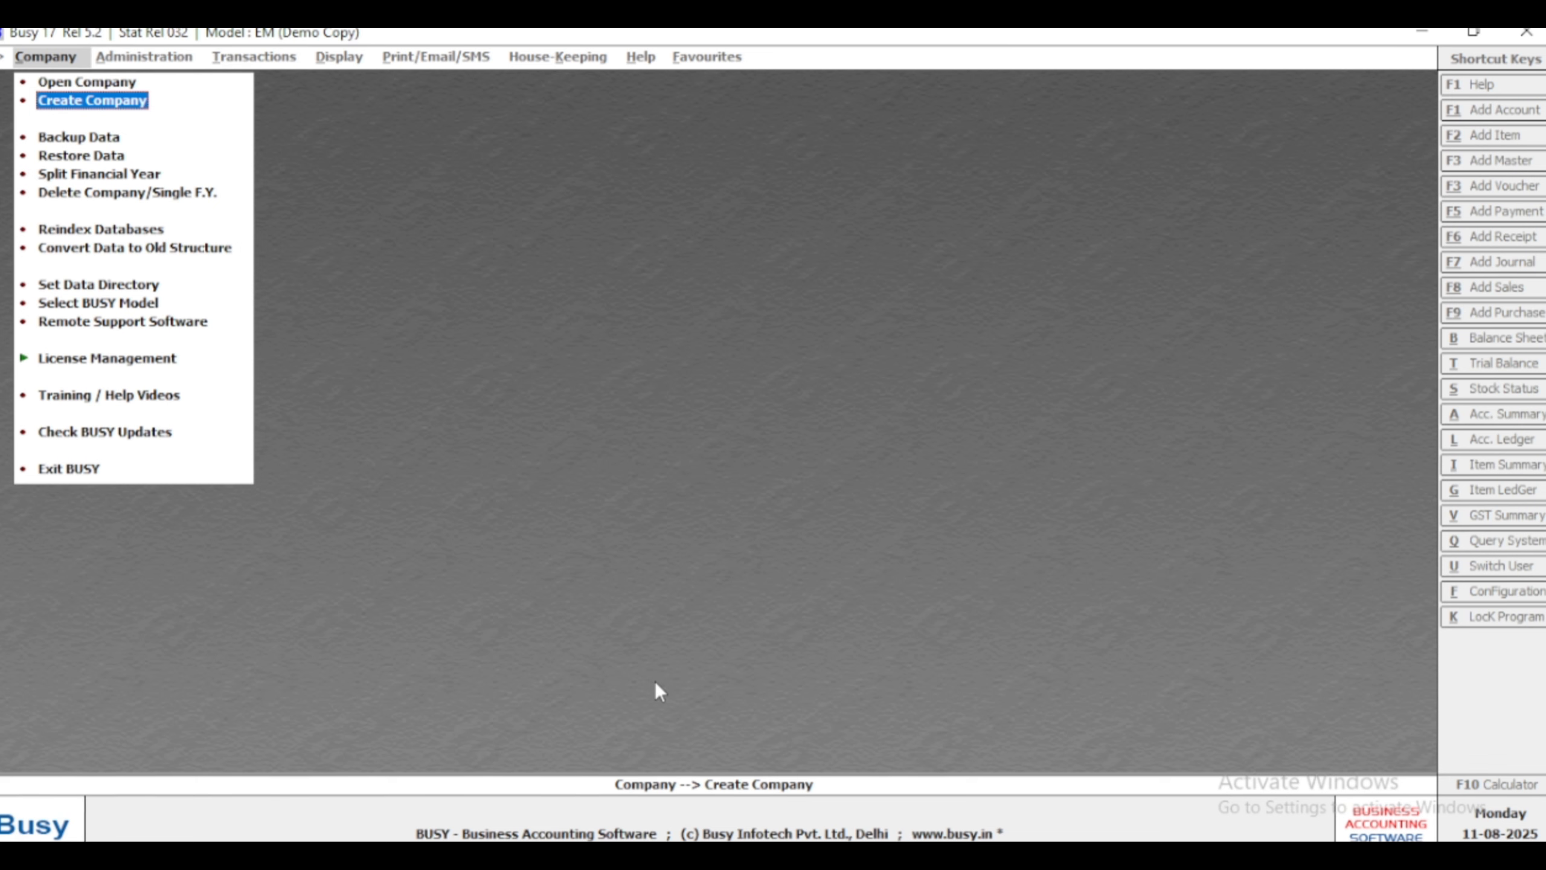
key(Down)
key(Down)
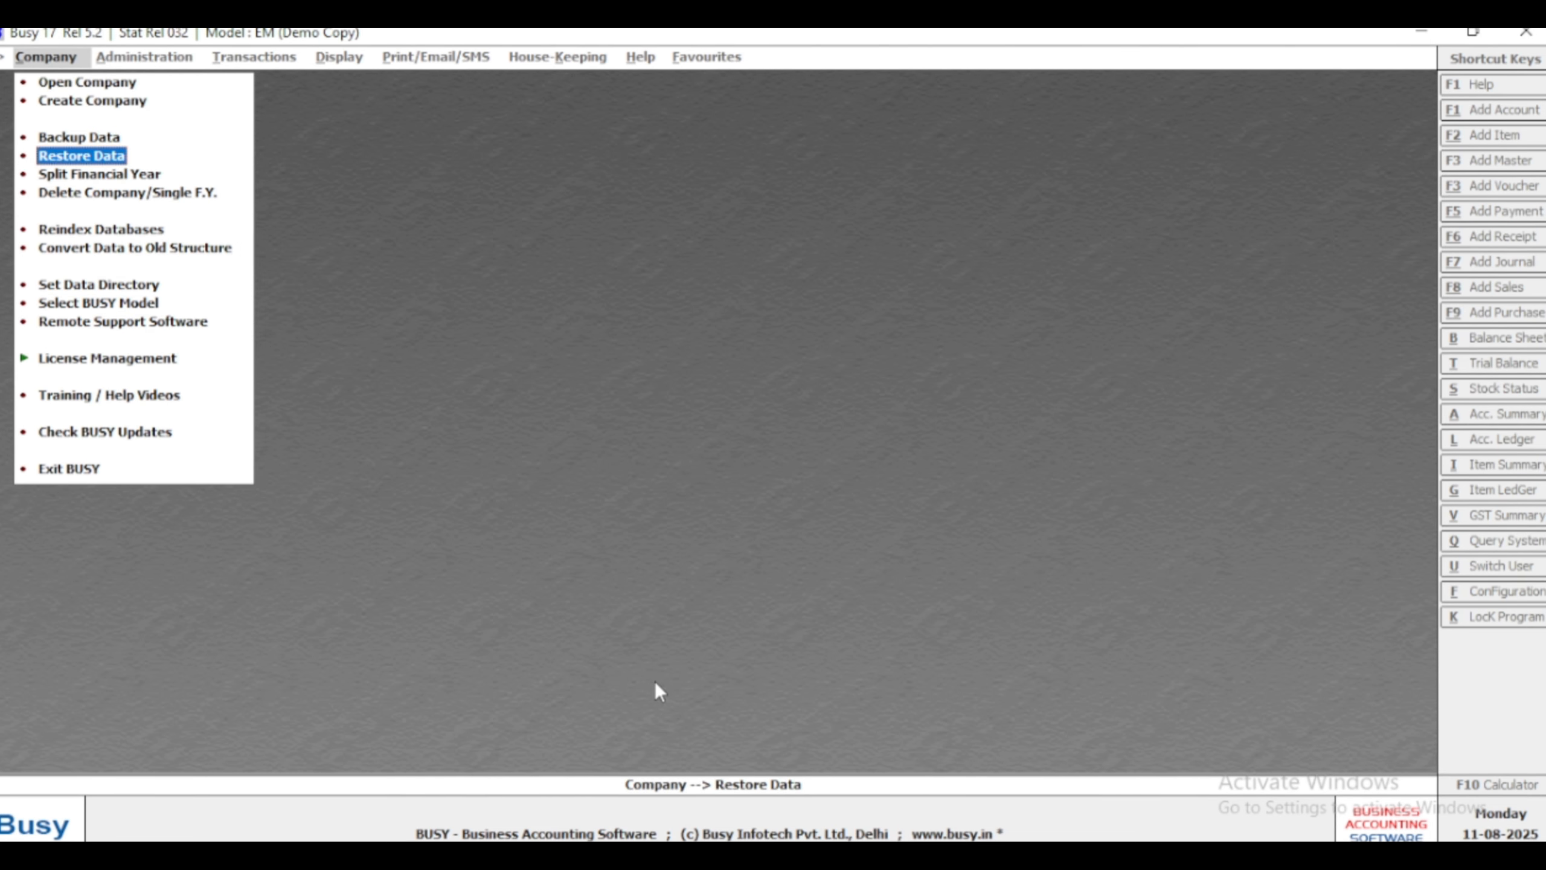
key(Down)
key(Down)
key(Down)
key(Down)
key(Down)
key(Down)
key(Down)
key(Down)
key(Down)
key(Down)
key(Up)
key(Up)
key(Up)
key(Up)
key(Up)
key(Up)
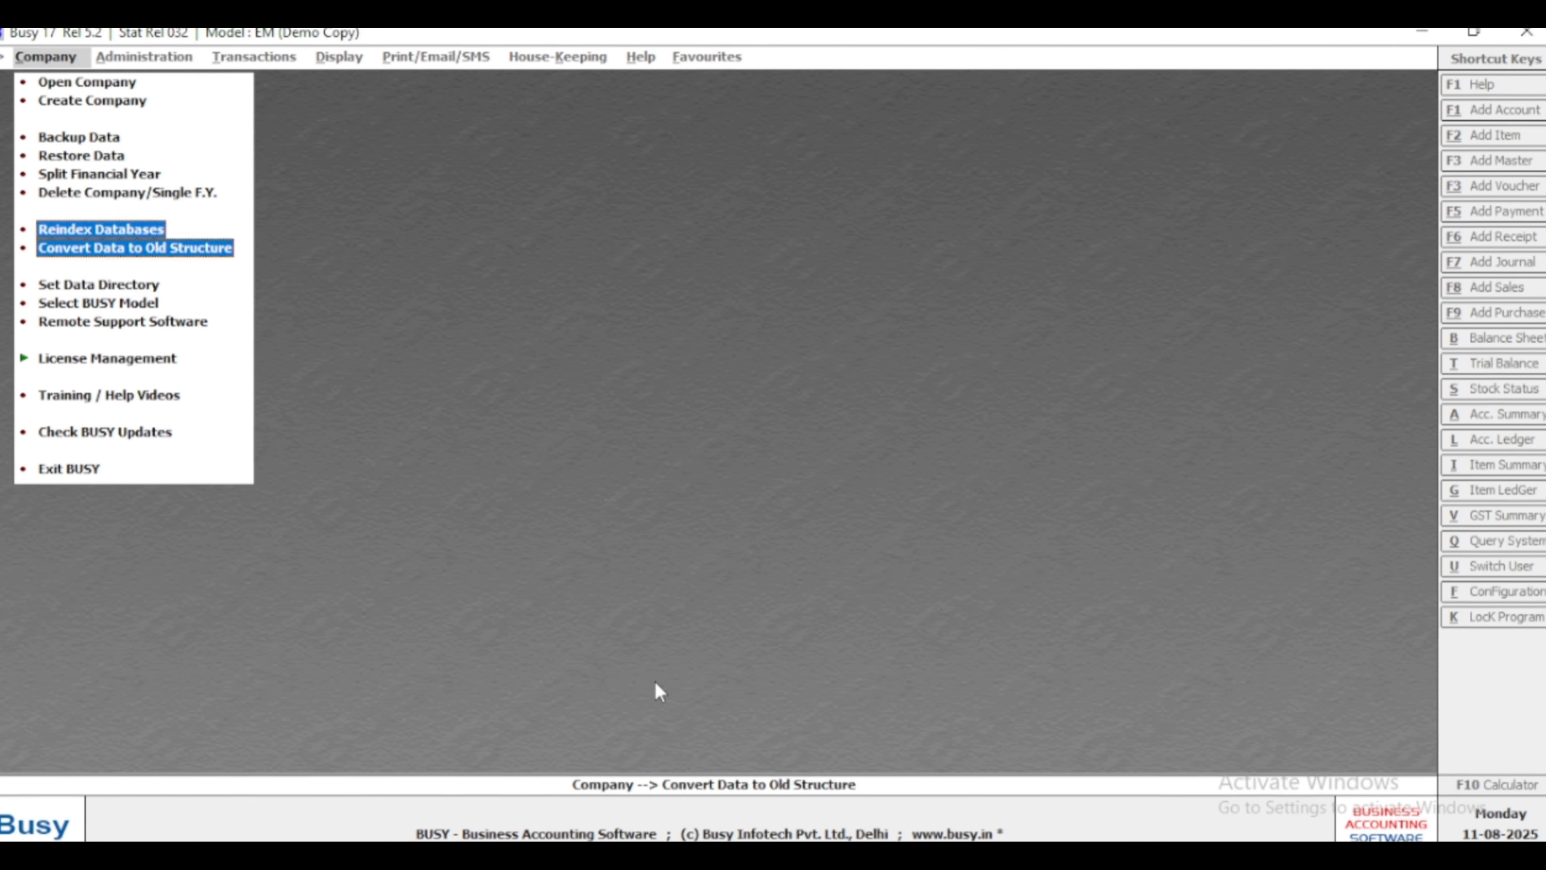
key(Up)
key(Up)
key(Up)
key(Up)
key(Up)
key(Up)
key(Up)
key(Up)
key(Up)
key(Up)
key(Up)
key(Up)
key(Up)
key(Up)
key(Up)
key(Up)
key(Up)
key(Up)
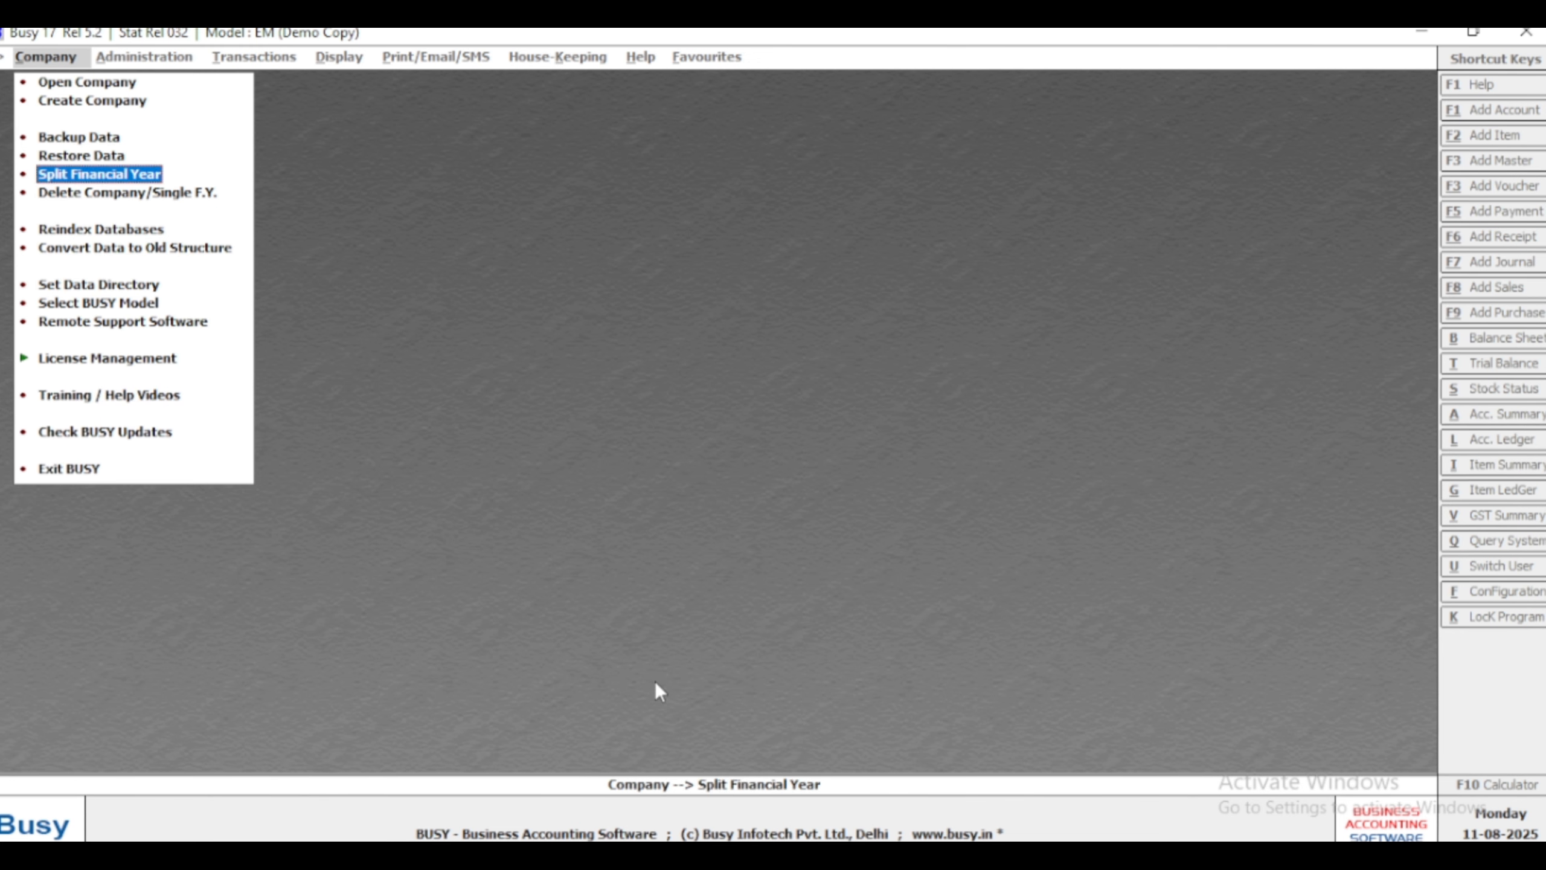
- Open the Create Company form
key(Up)
key(Up)
key(Up)
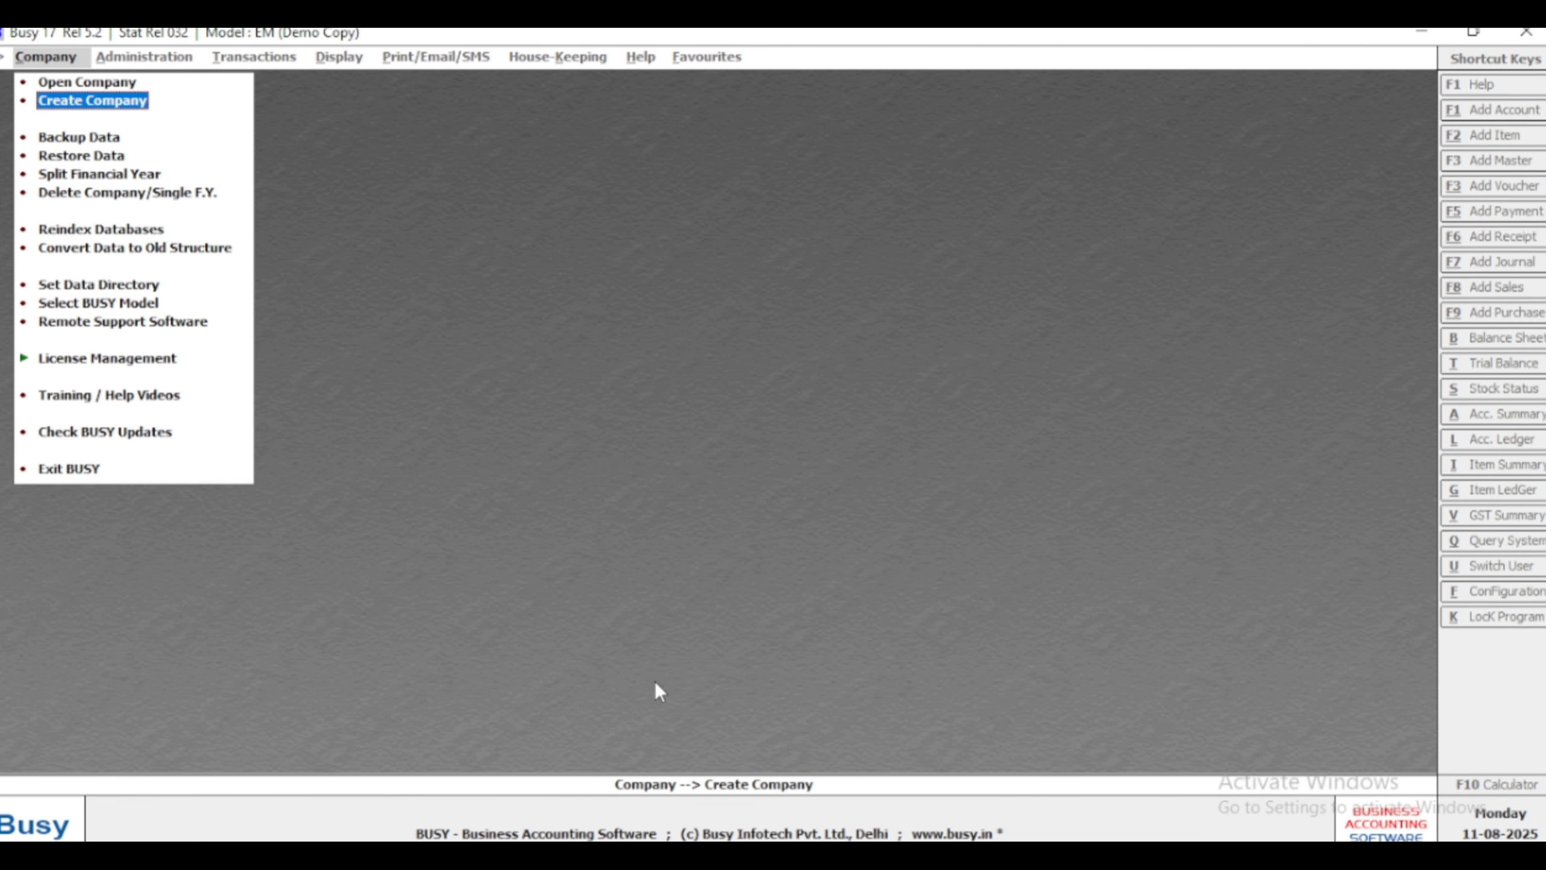
key(Return)
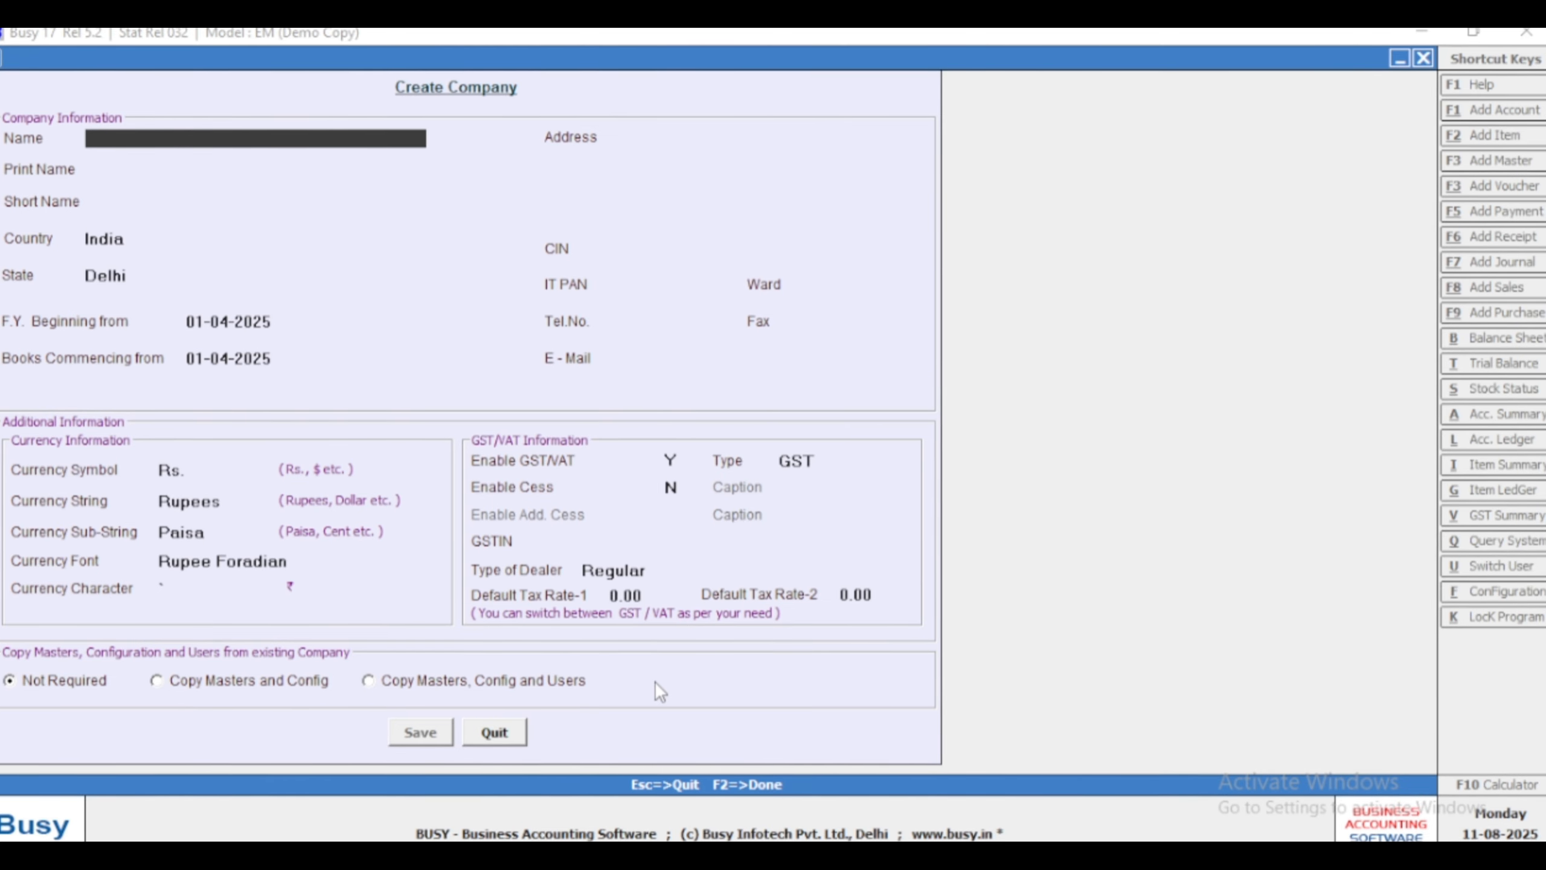
- Name the company "siya treding compny", accept the matching print name and leave the short name blank
text(siya)
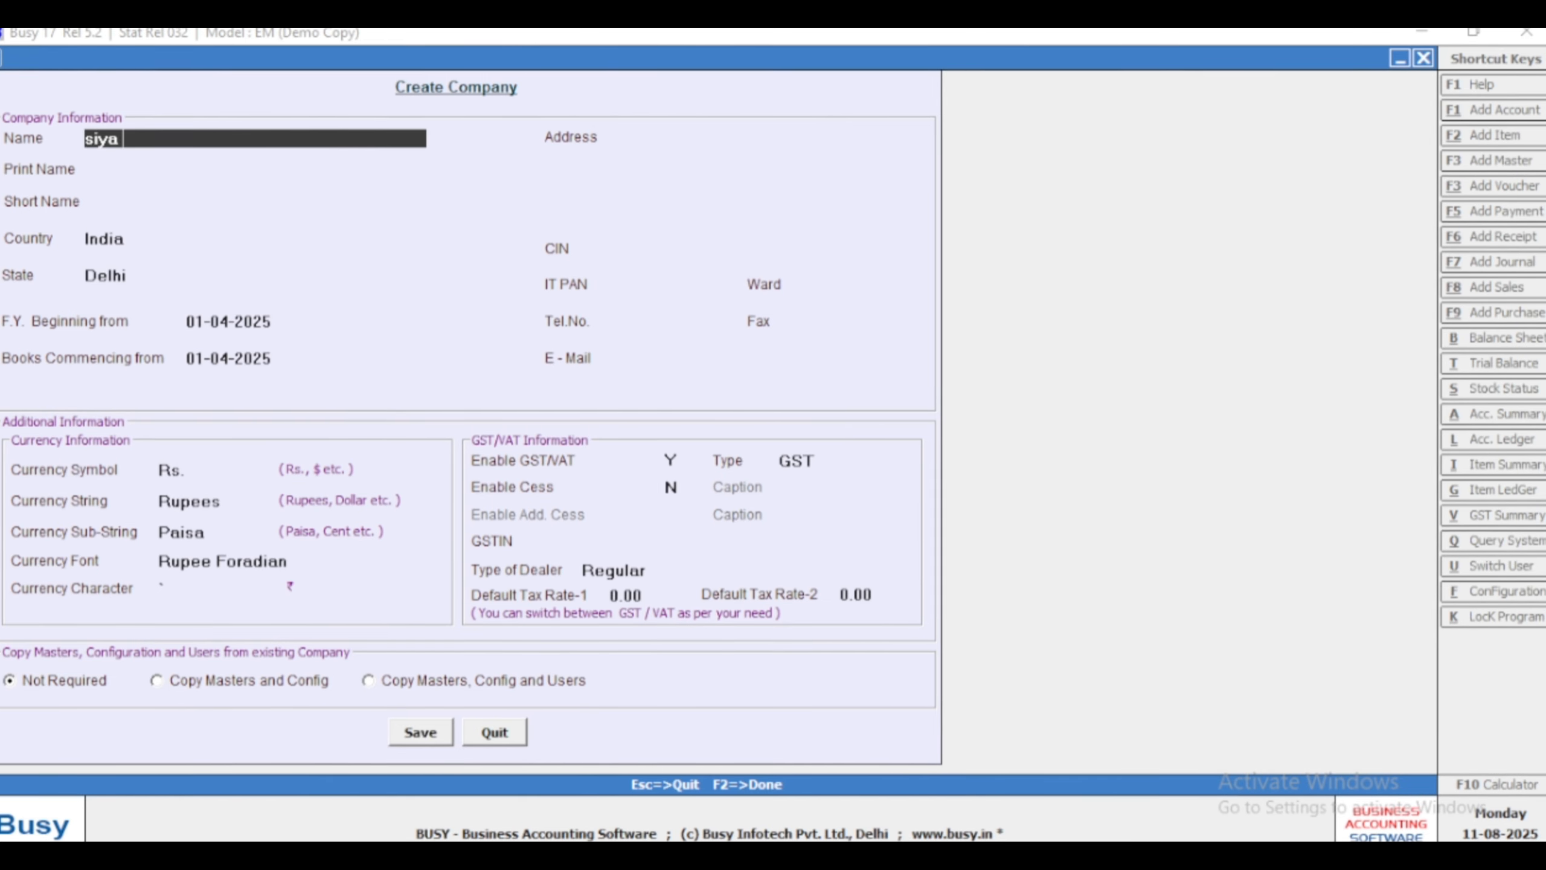
text( treding compny)
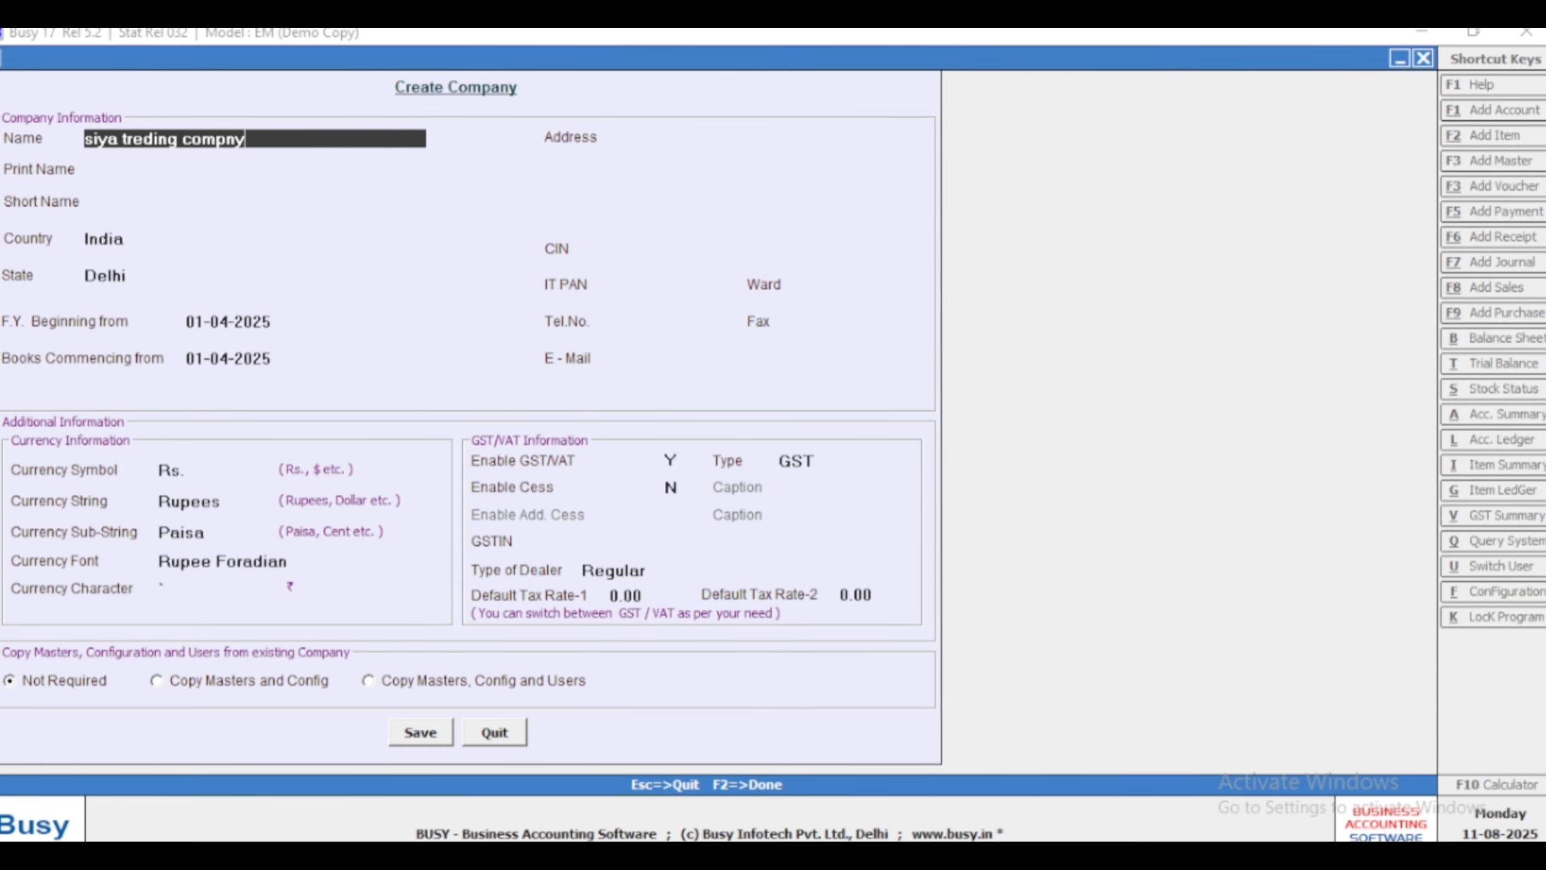
key(Return)
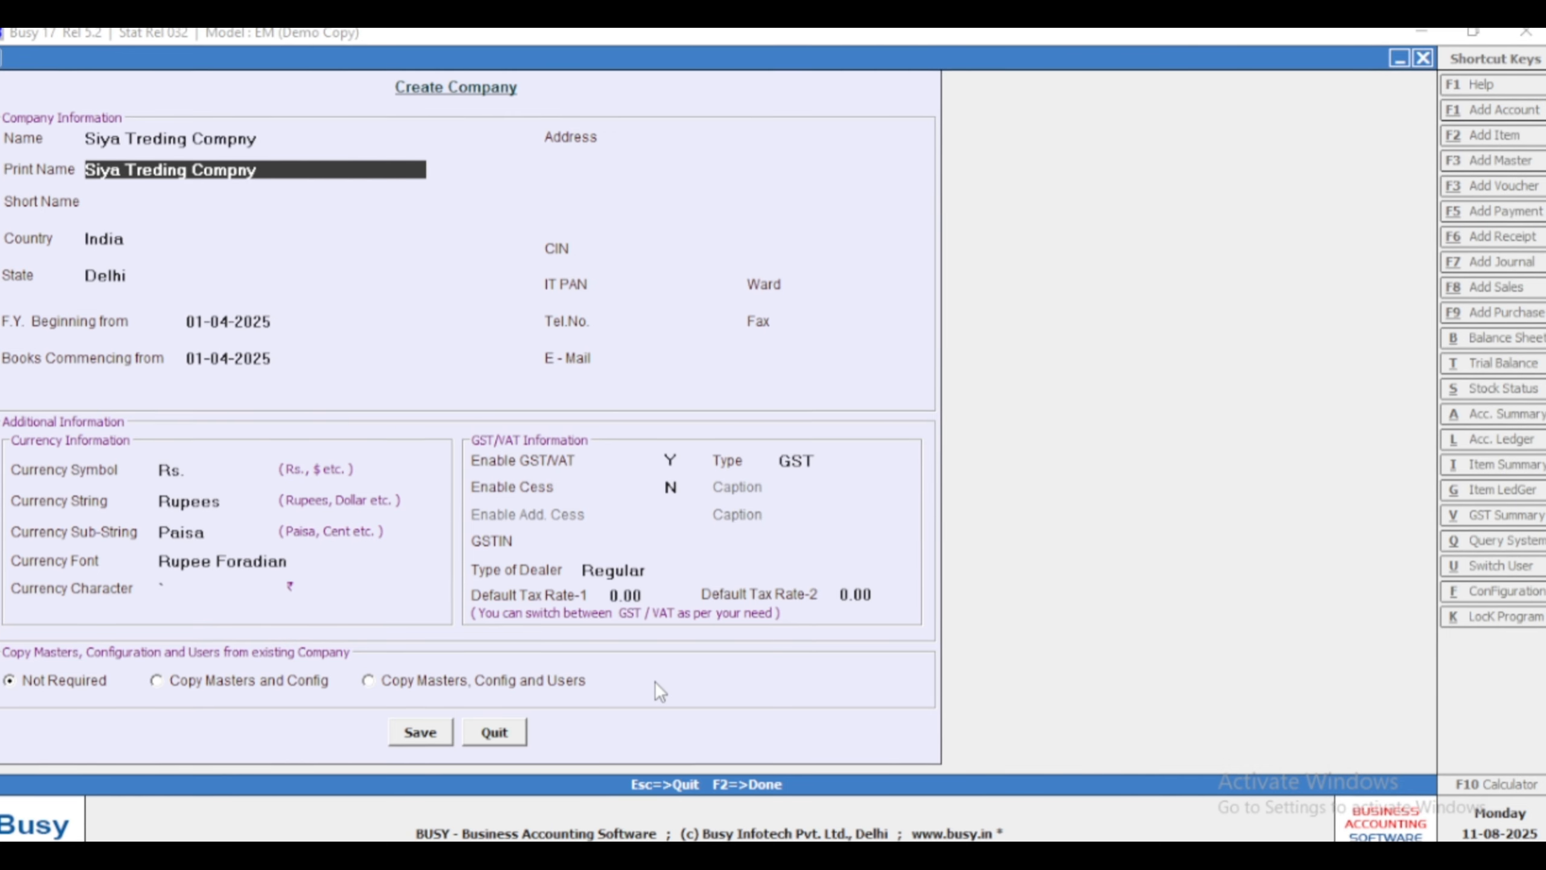
key(Return)
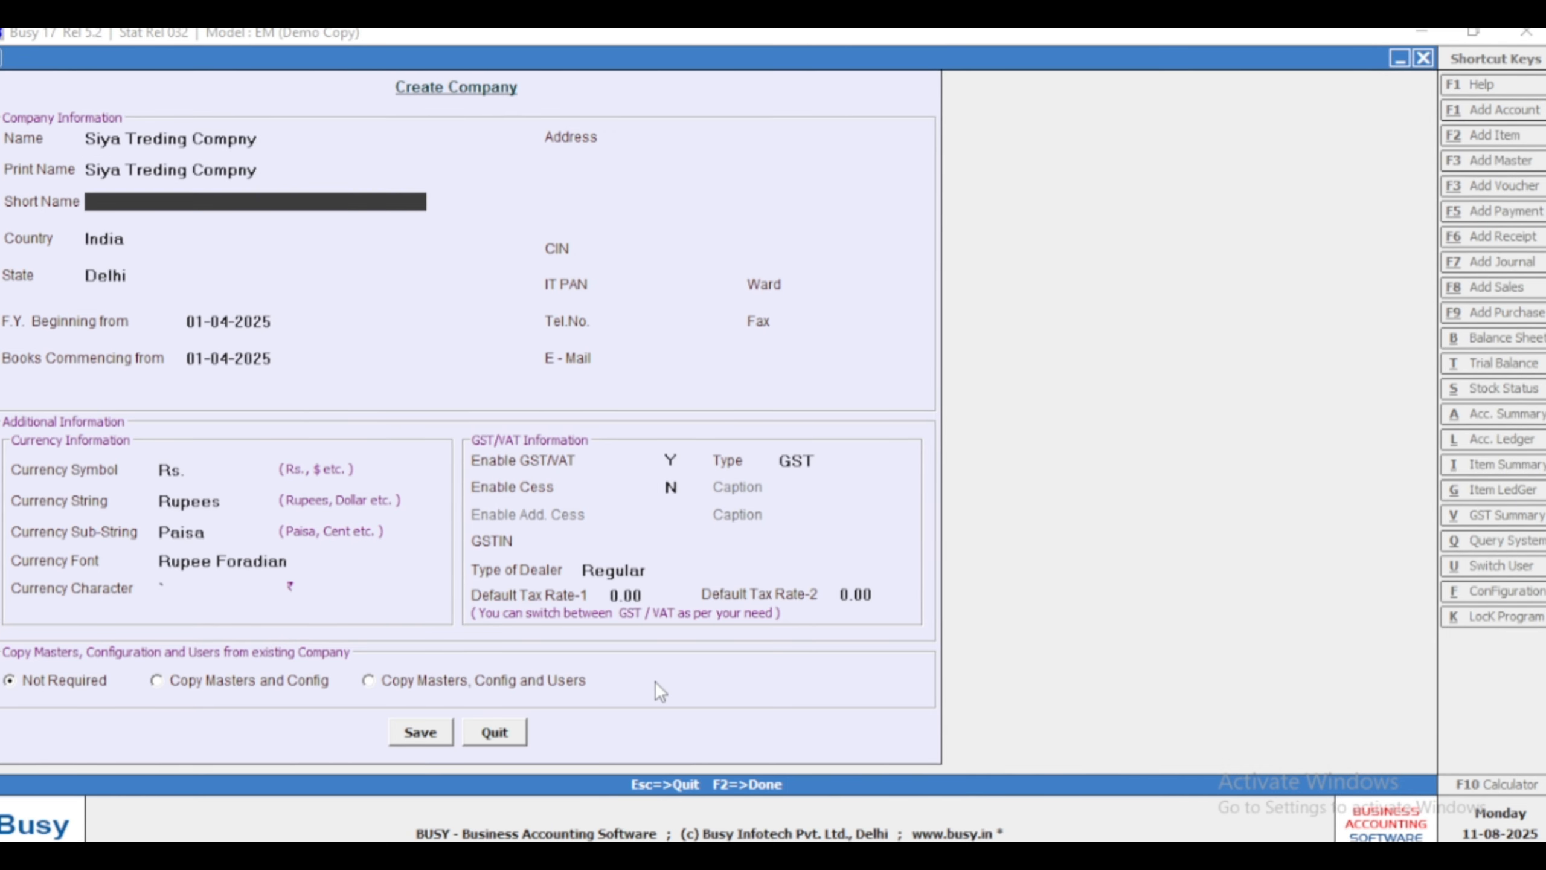
key(Return)
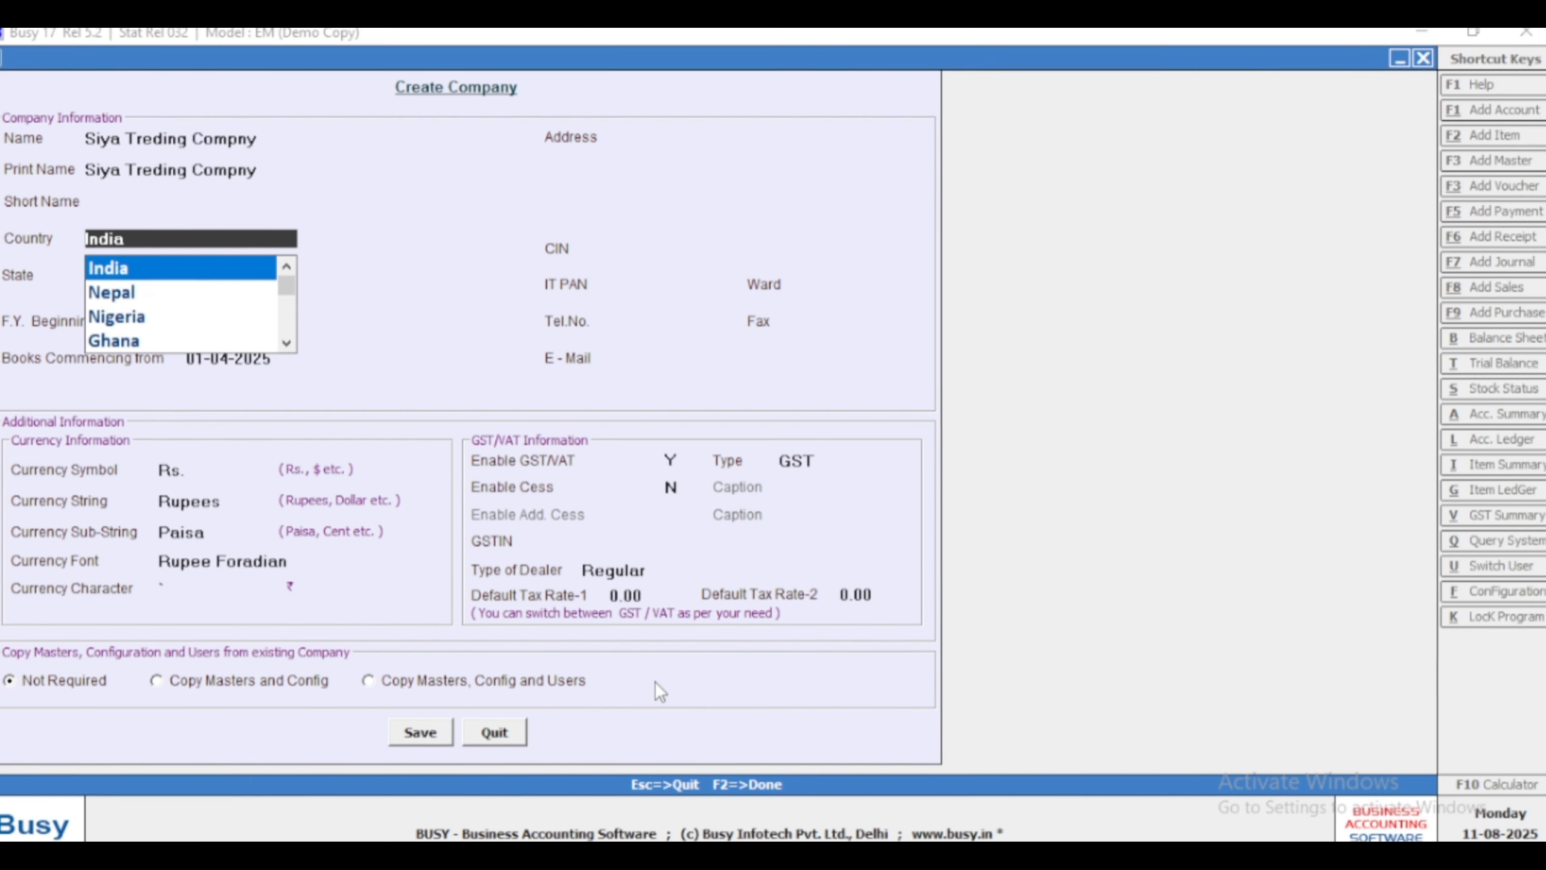
- Keep India as the company's country and set the state to Rajasthan
key(Return)
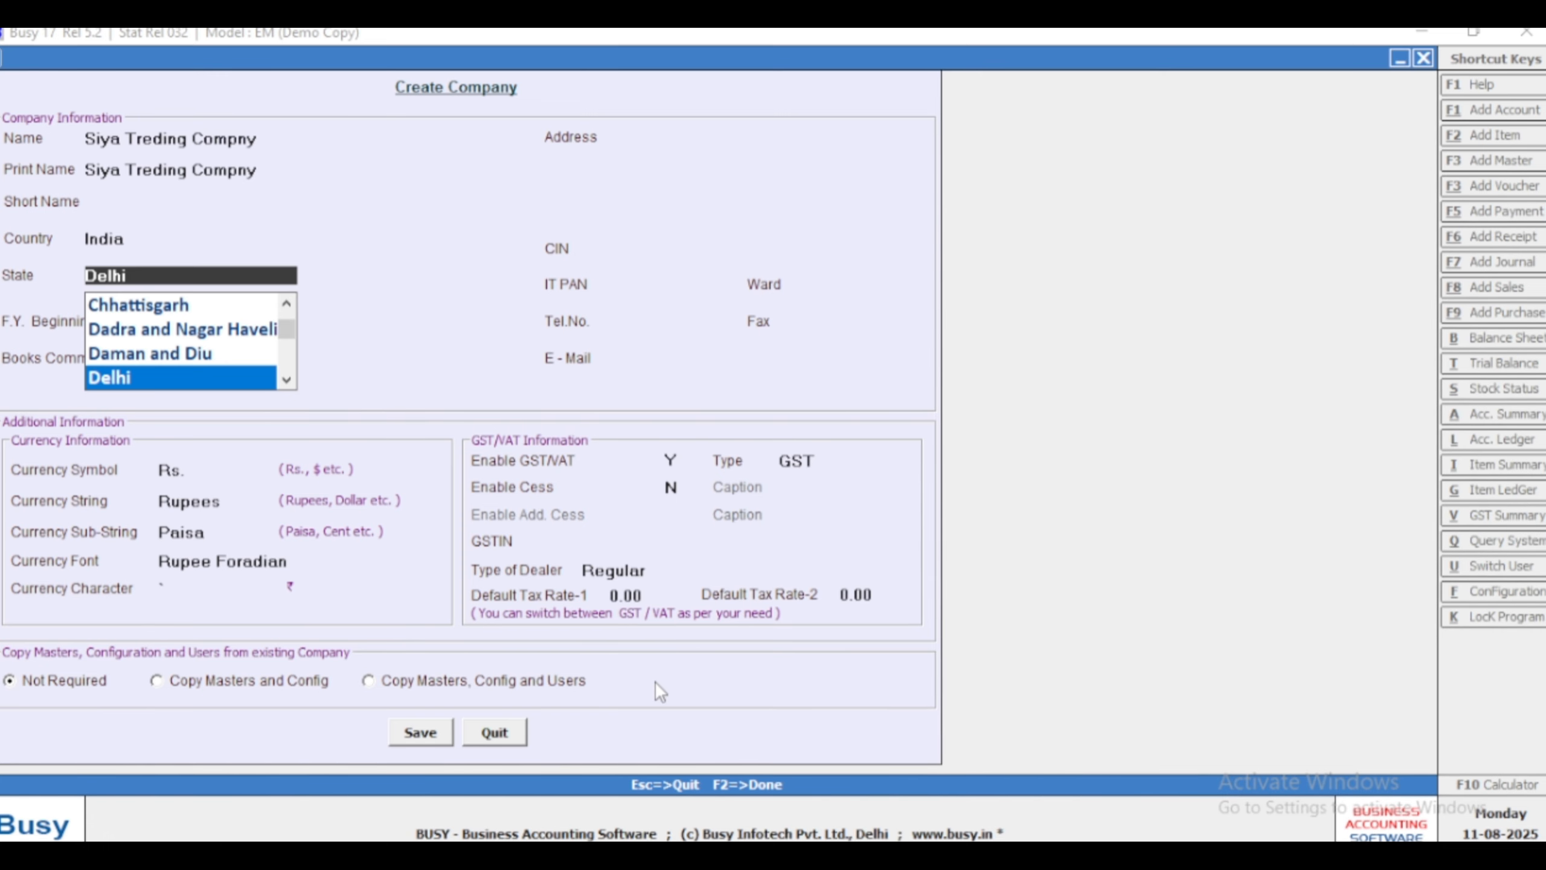
text(r)
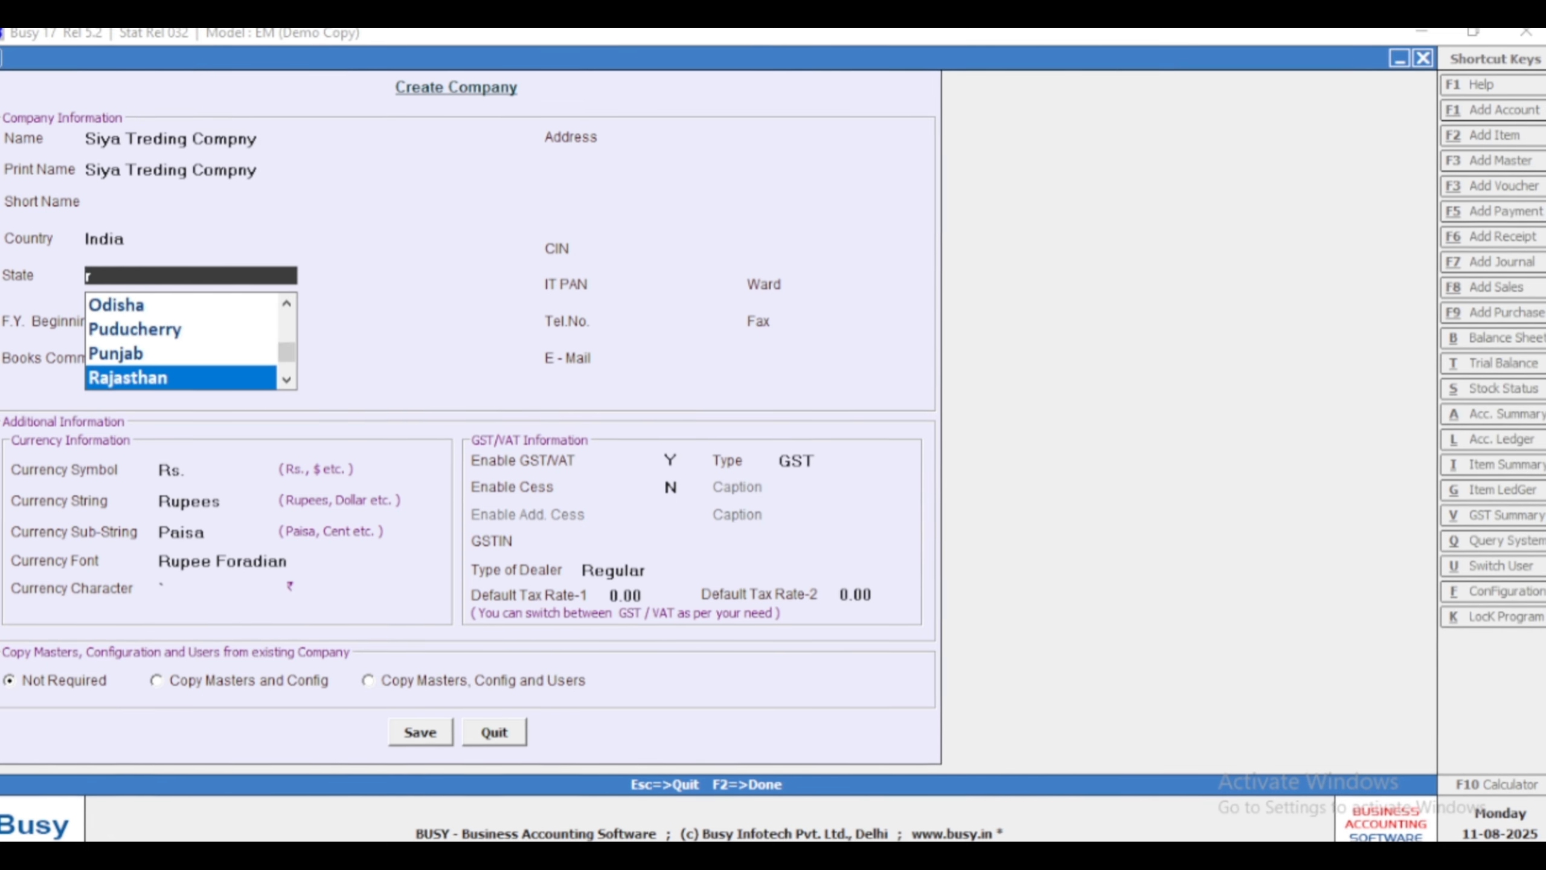
key(Return)
- Accept 01-04-2025 as both the financial year beginning date and the books commencing date
key(Return)
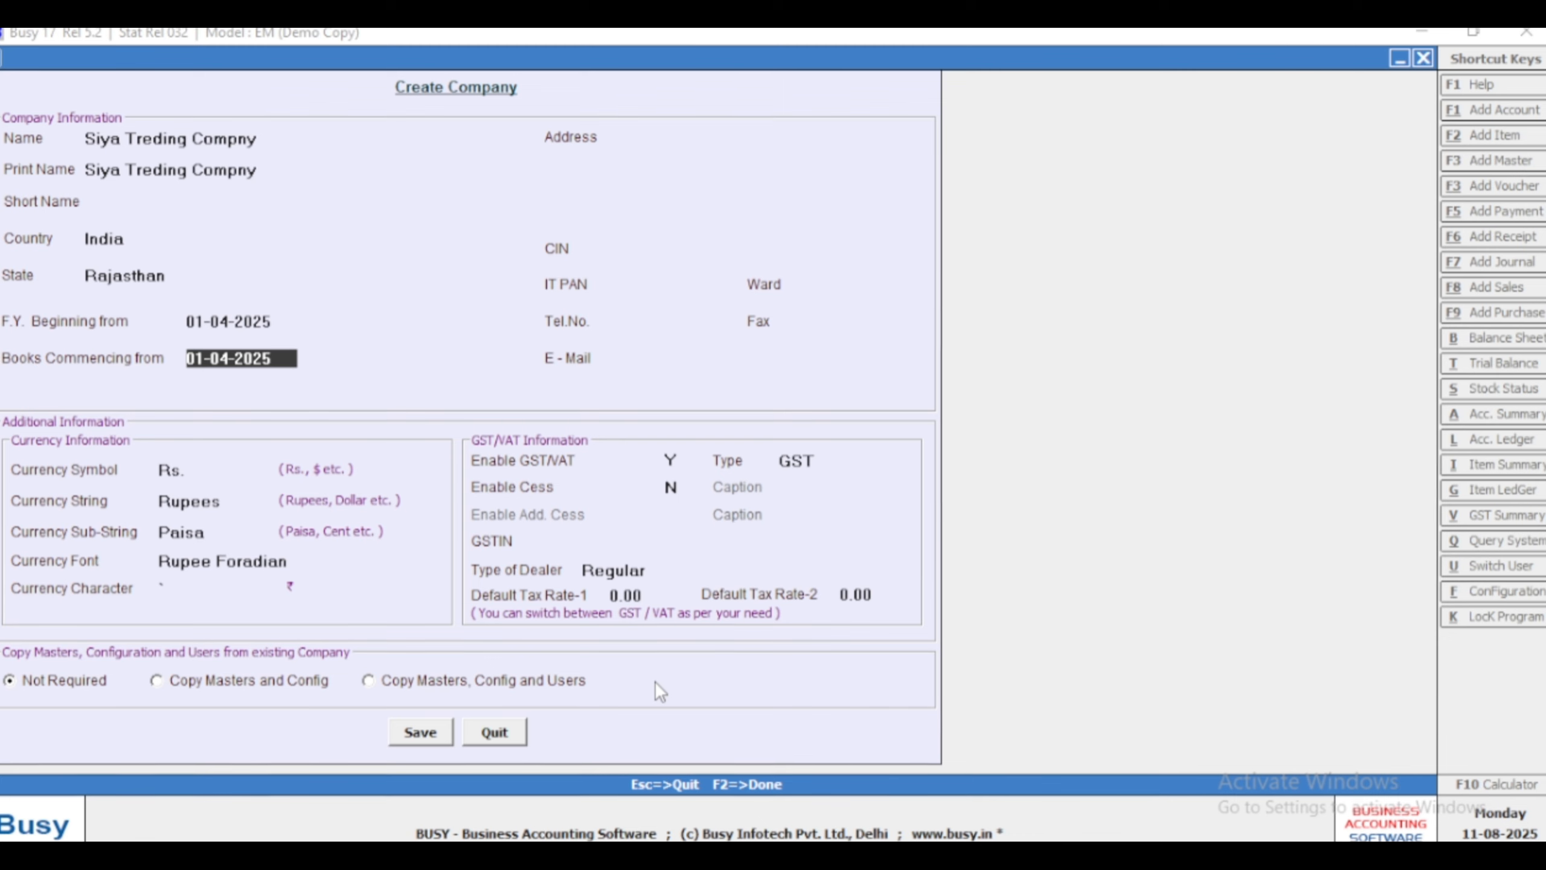
key(Up)
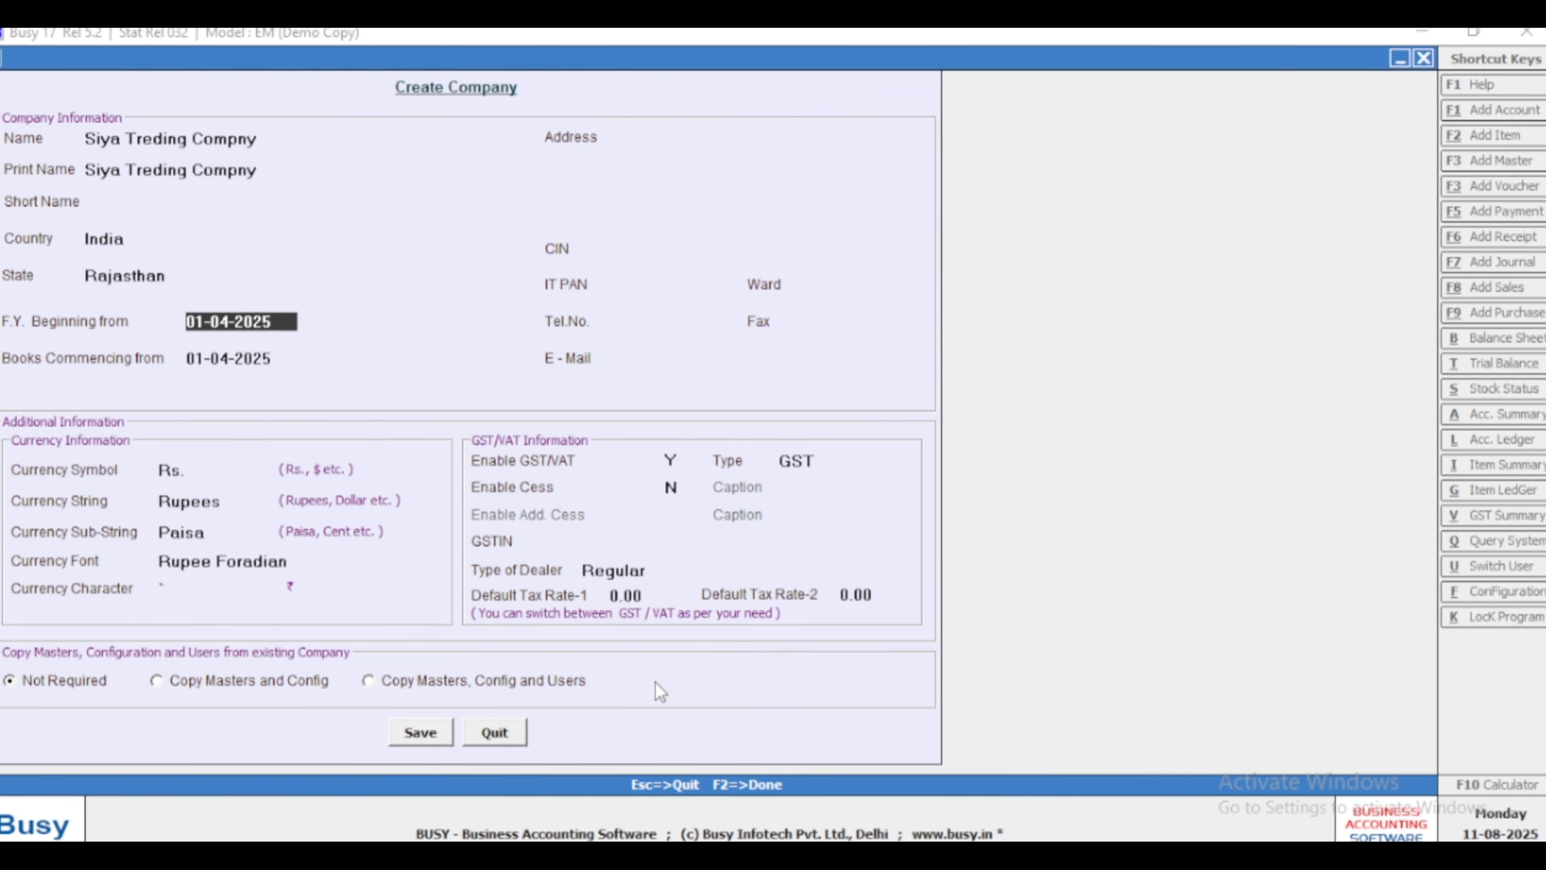
key(Return)
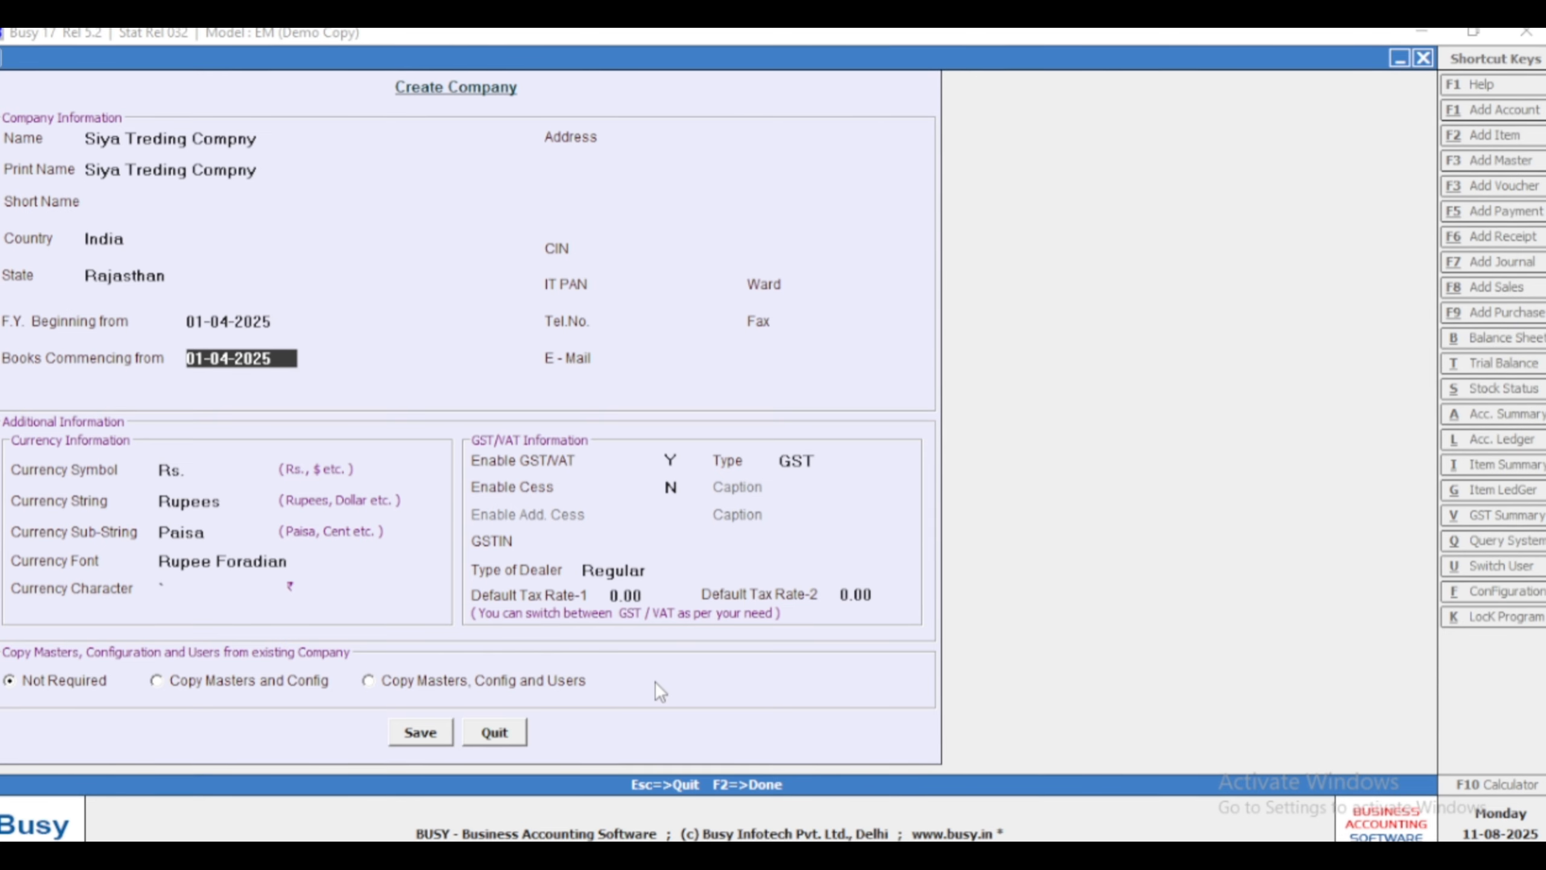
key(Return)
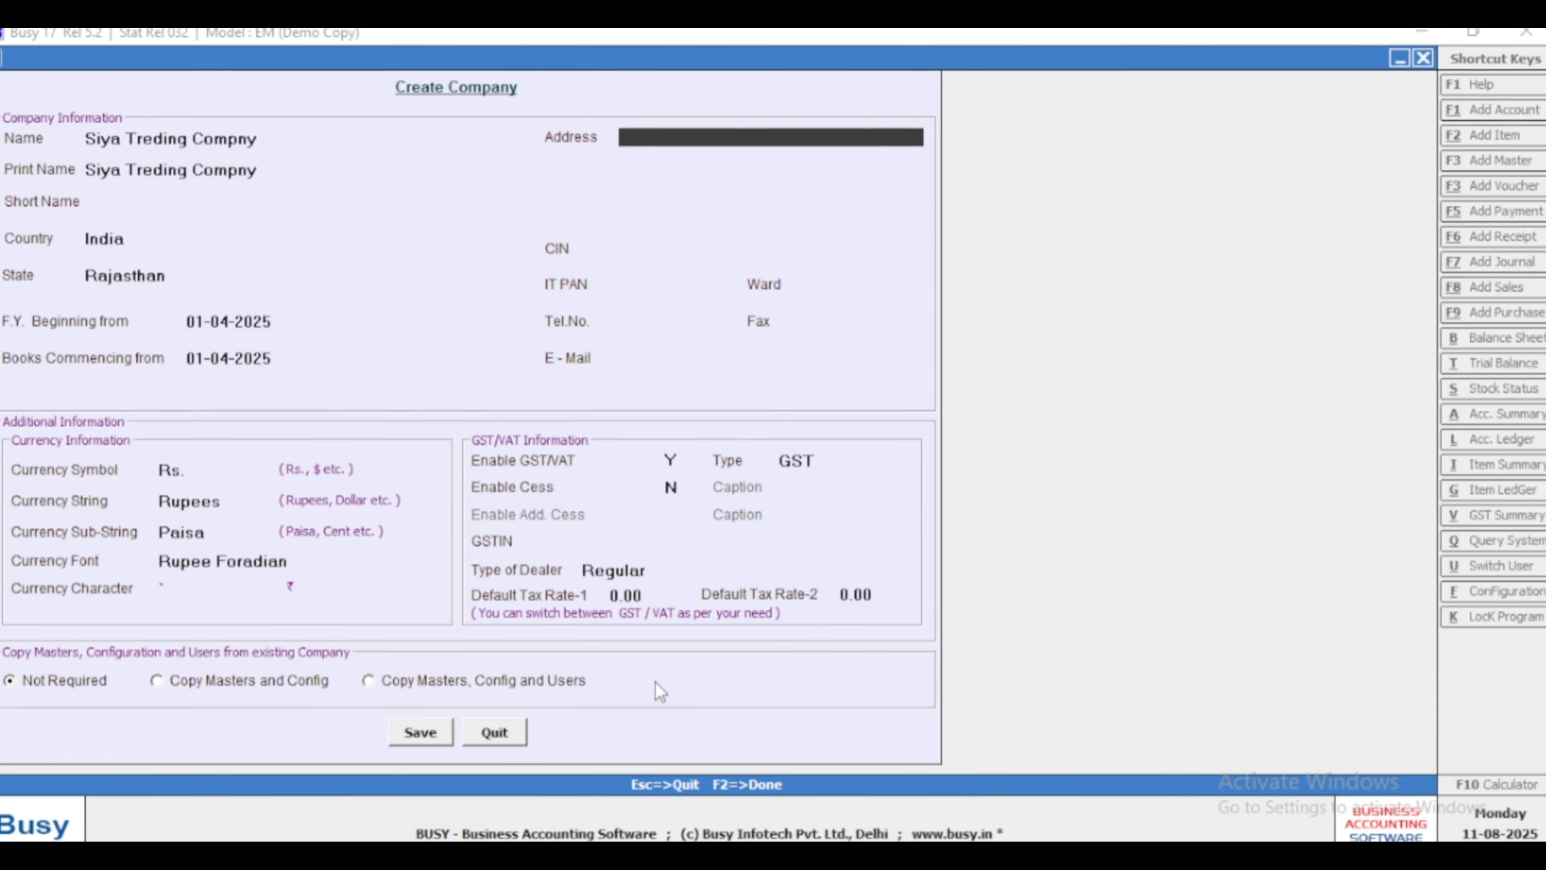
- Enter the company's postal address in the first address line
text(jaipur)
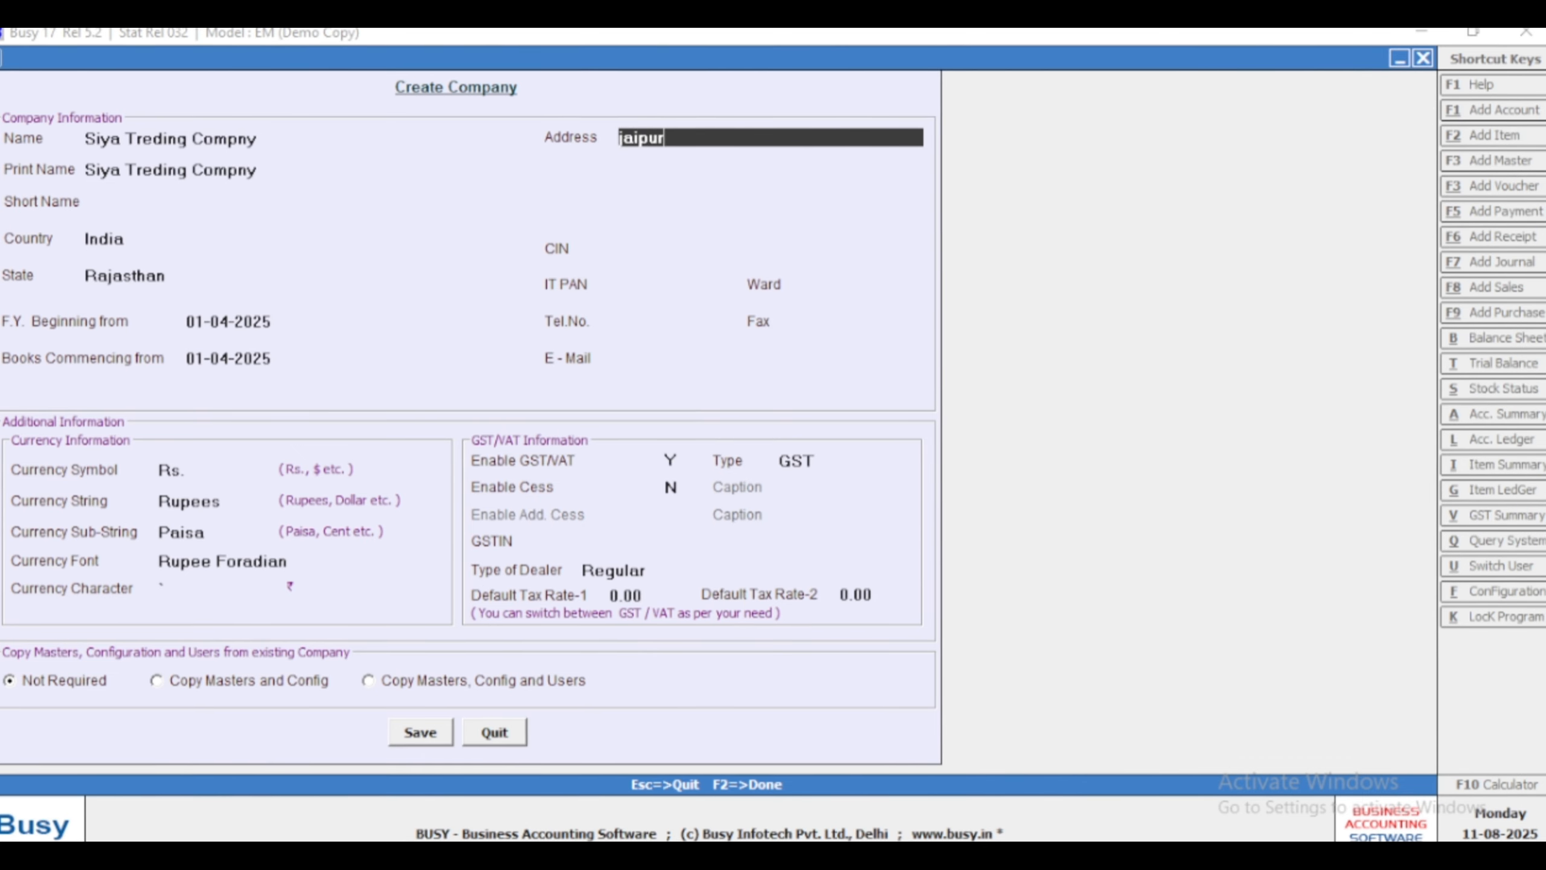
text( ab bk)
key(BackSpace)
text(lo)
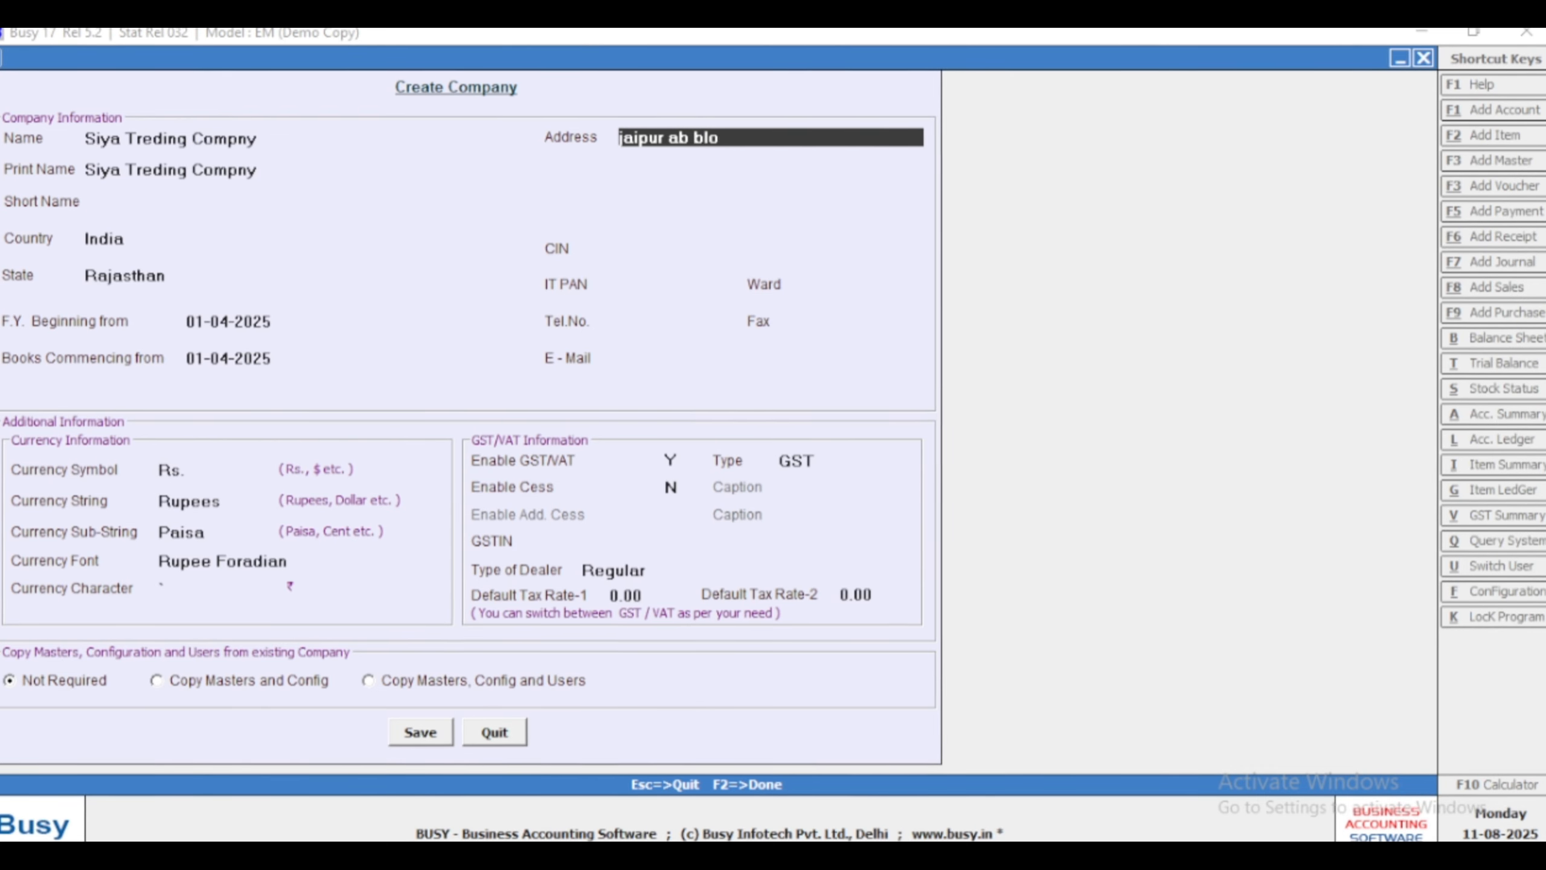
text(ck)
key(Return)
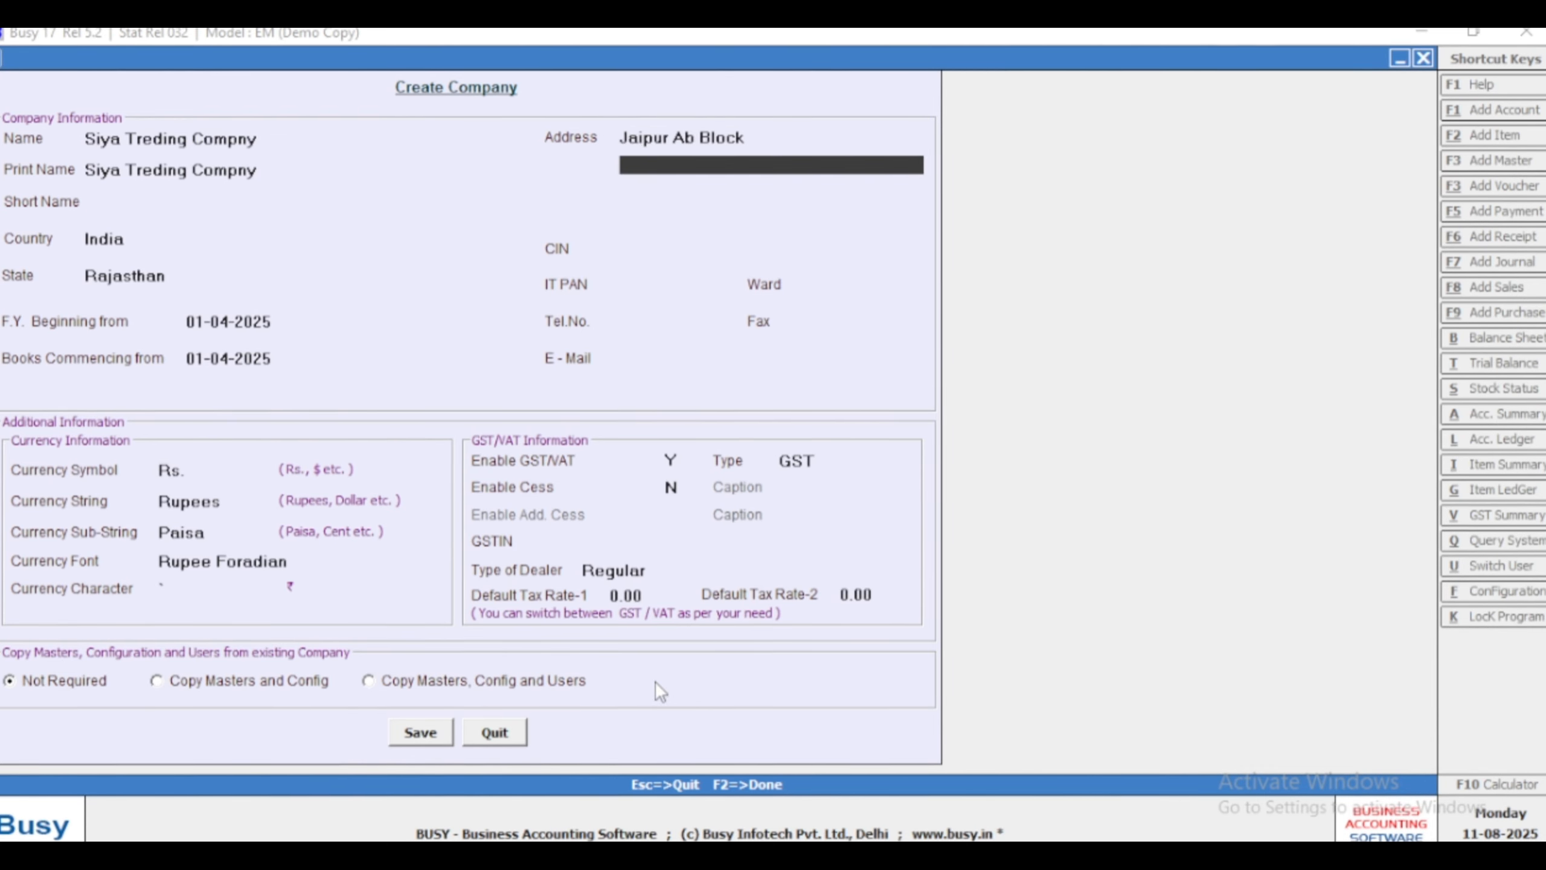
- Leave the remaining address lines, CIN, IT PAN, ward, telephone, fax and e-mail blank and go on to the currency information
key(Return)
key(Return)
key(Return)
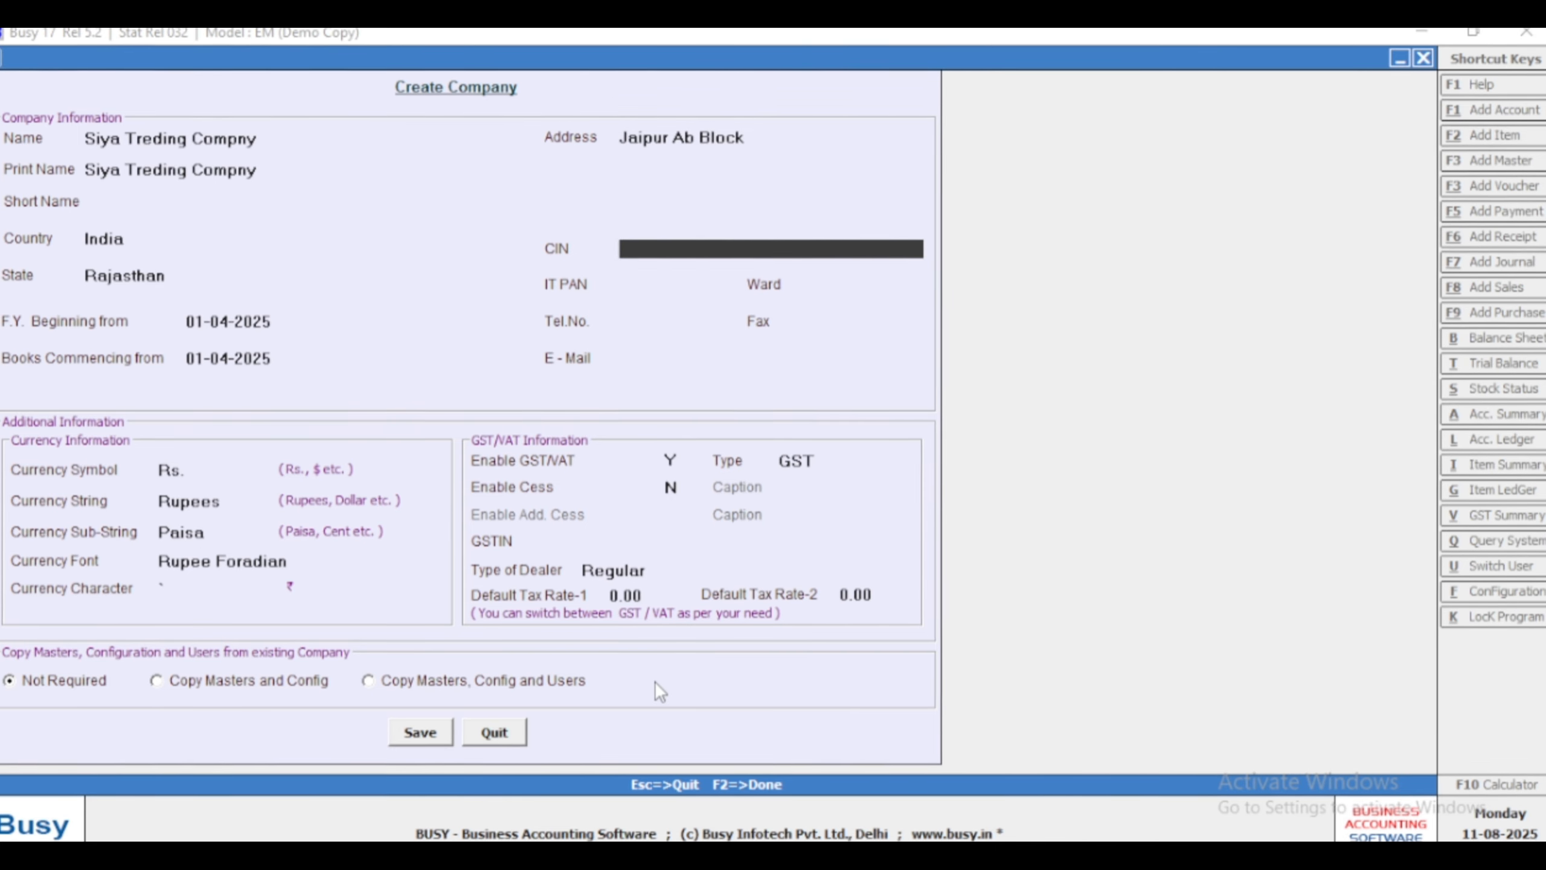
key(Return)
key(Return)
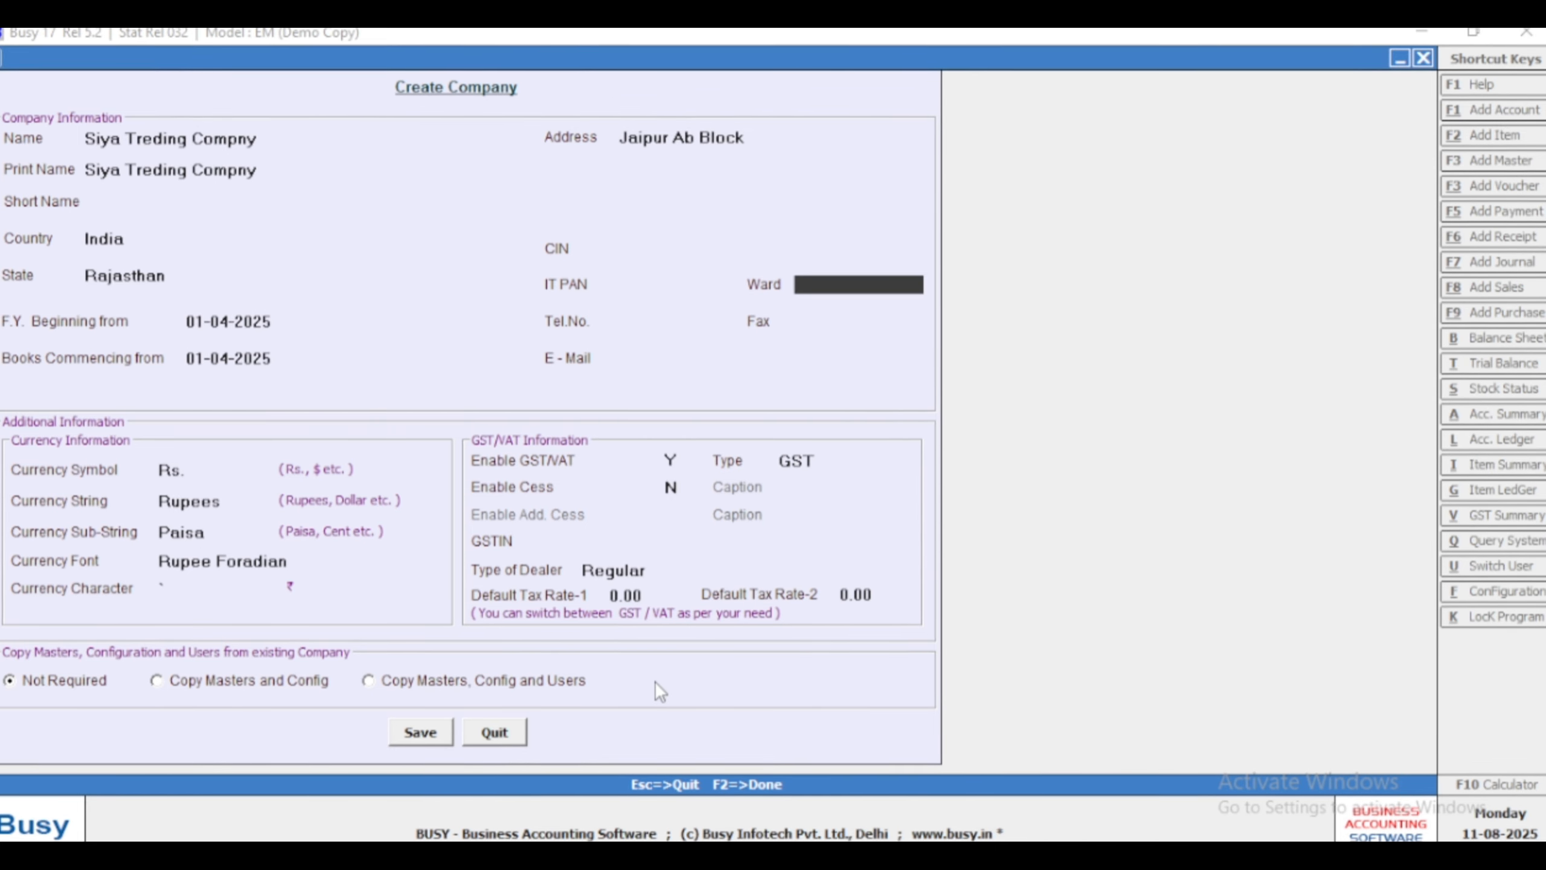
key(Return)
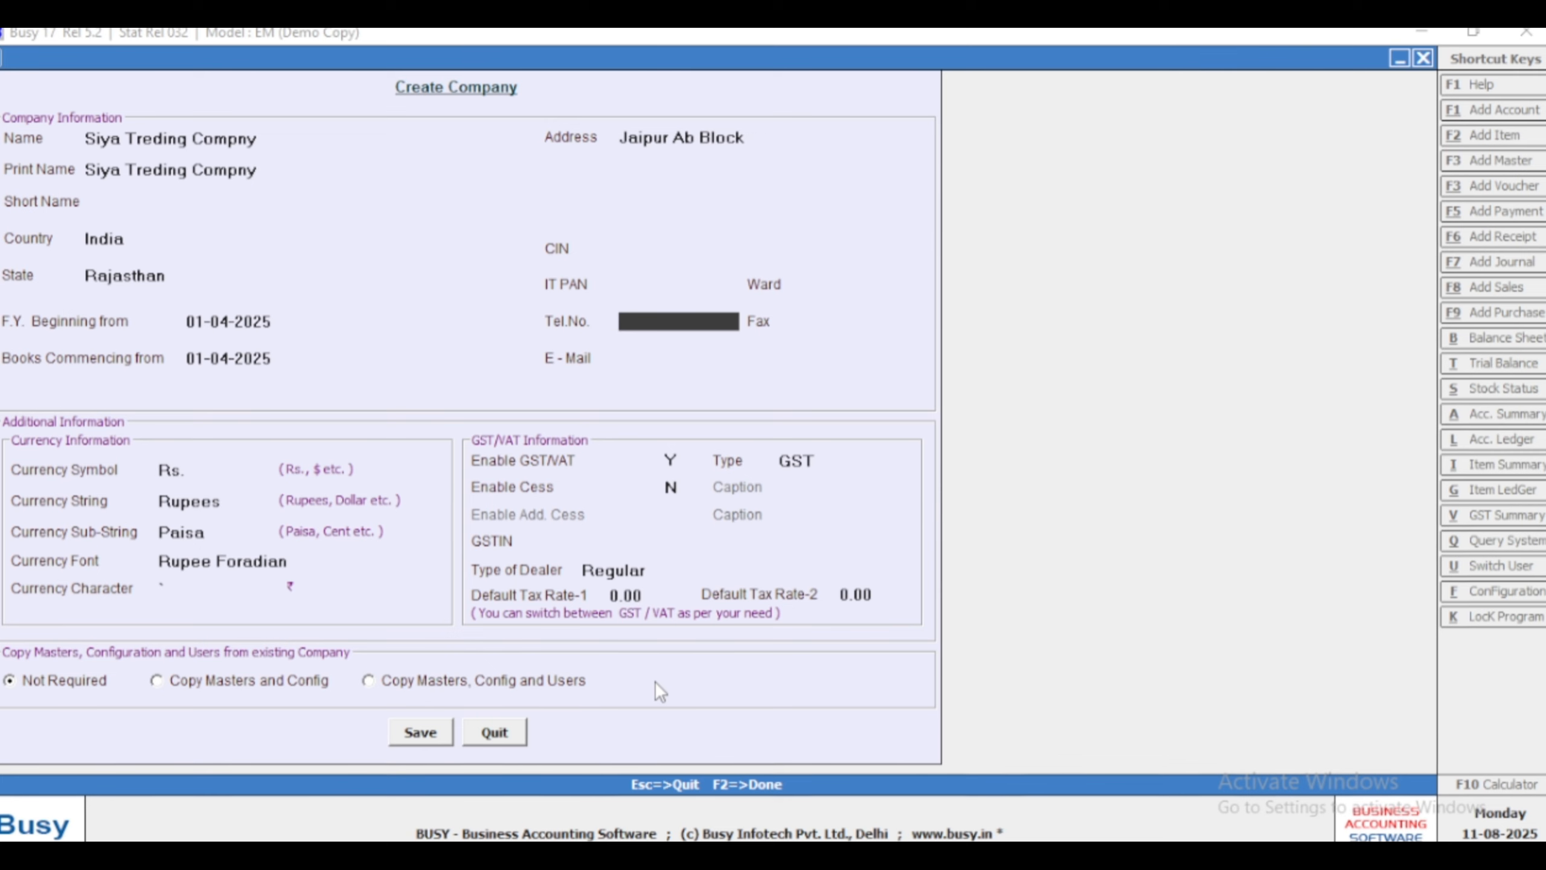
key(Return)
key(Return)
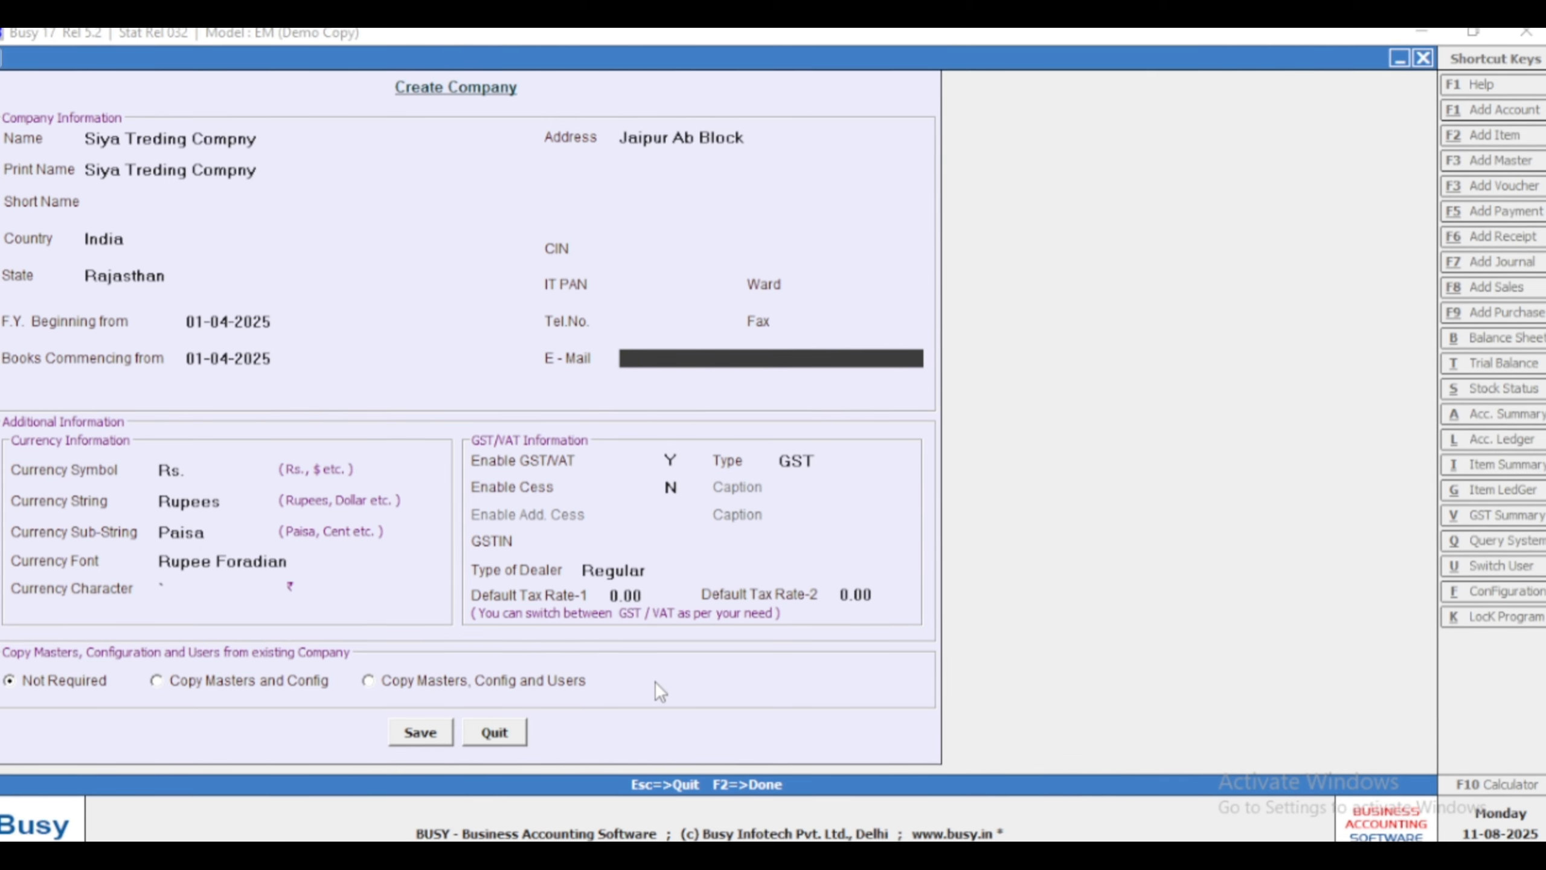
key(Return)
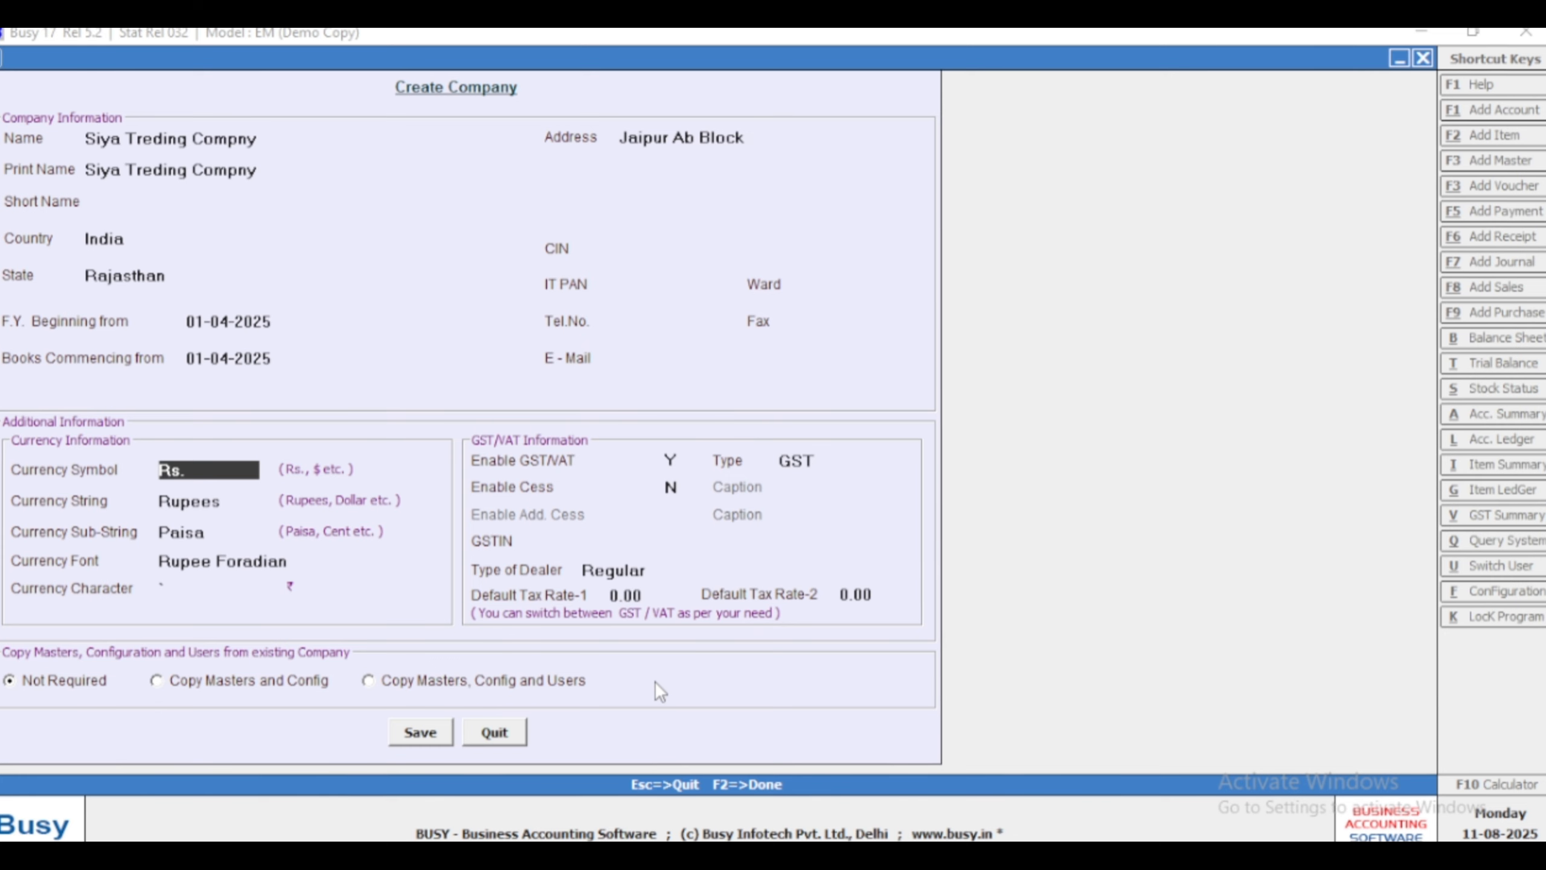
- Set the currency symbol to Dollar
key(Return)
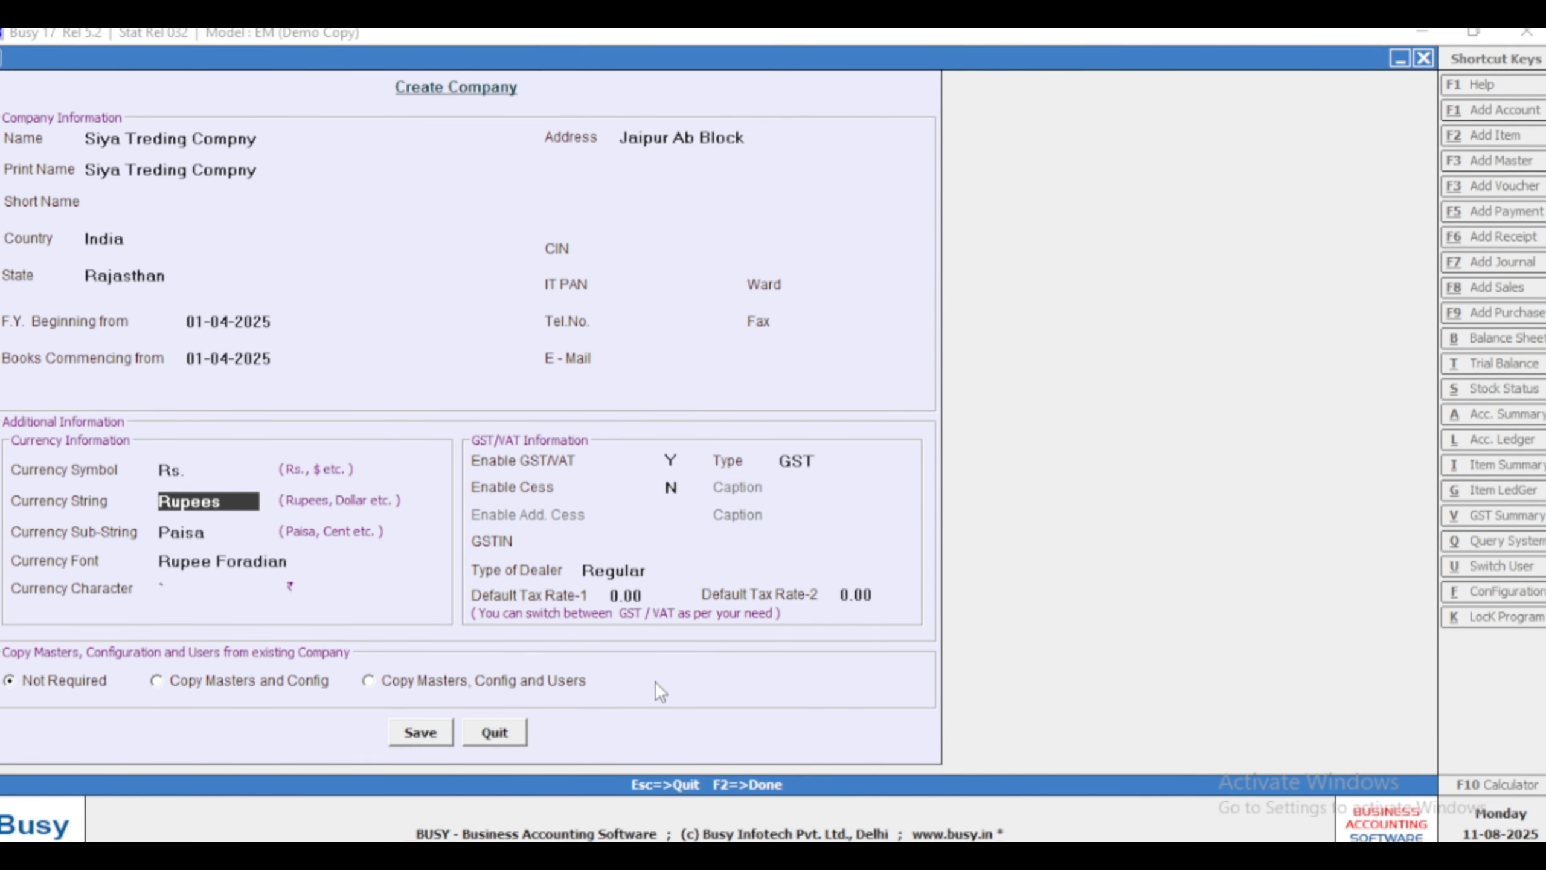
key(Return)
key(Return)
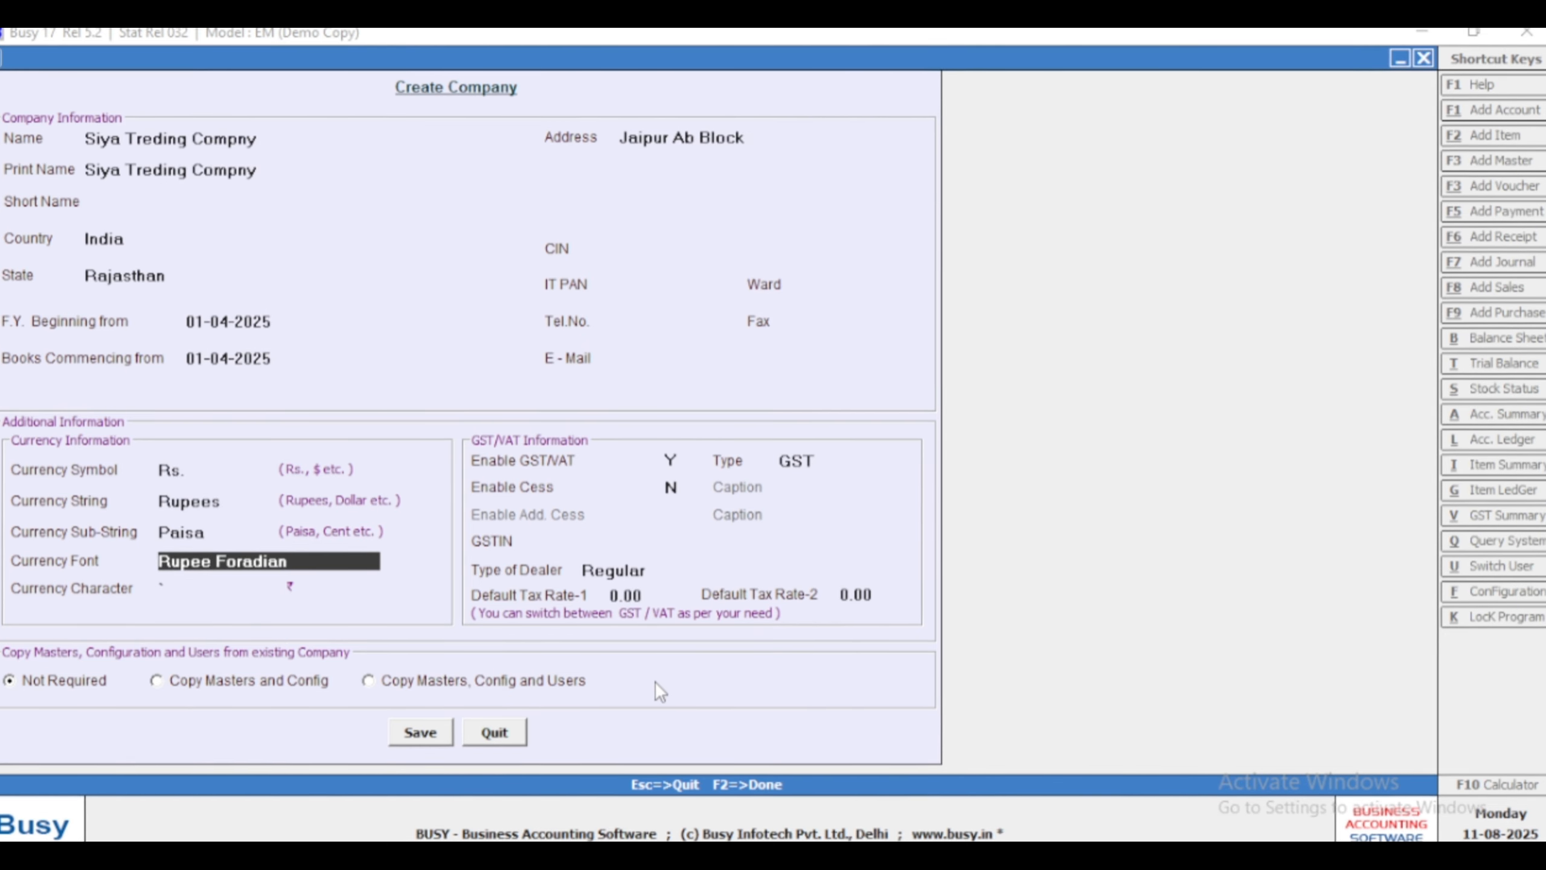
key(Up)
key(Up)
key(Up)
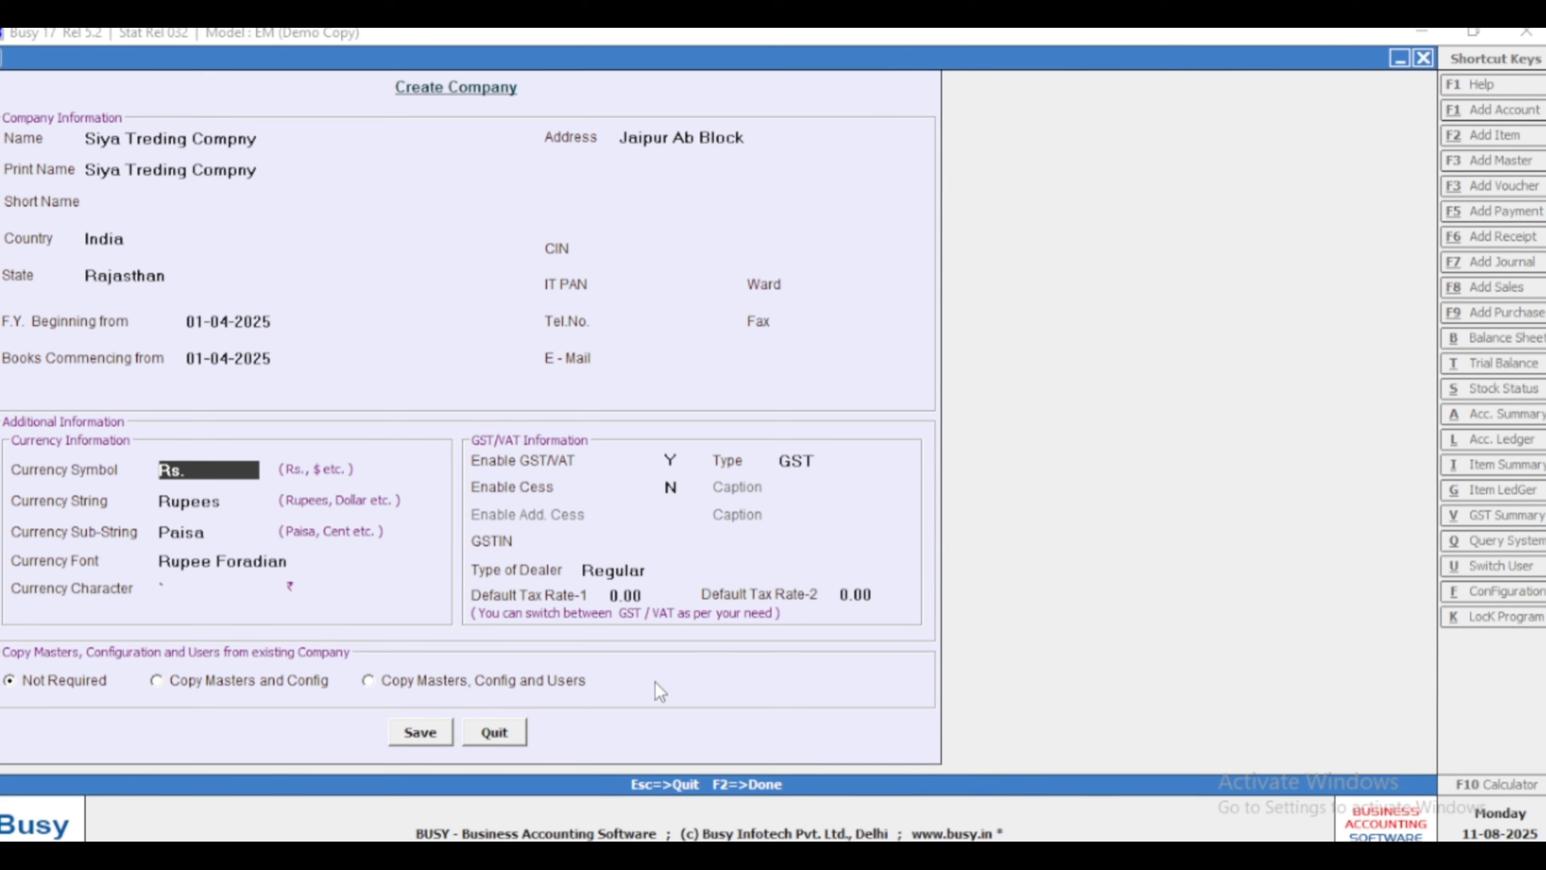
key(BackSpace)
text(d)
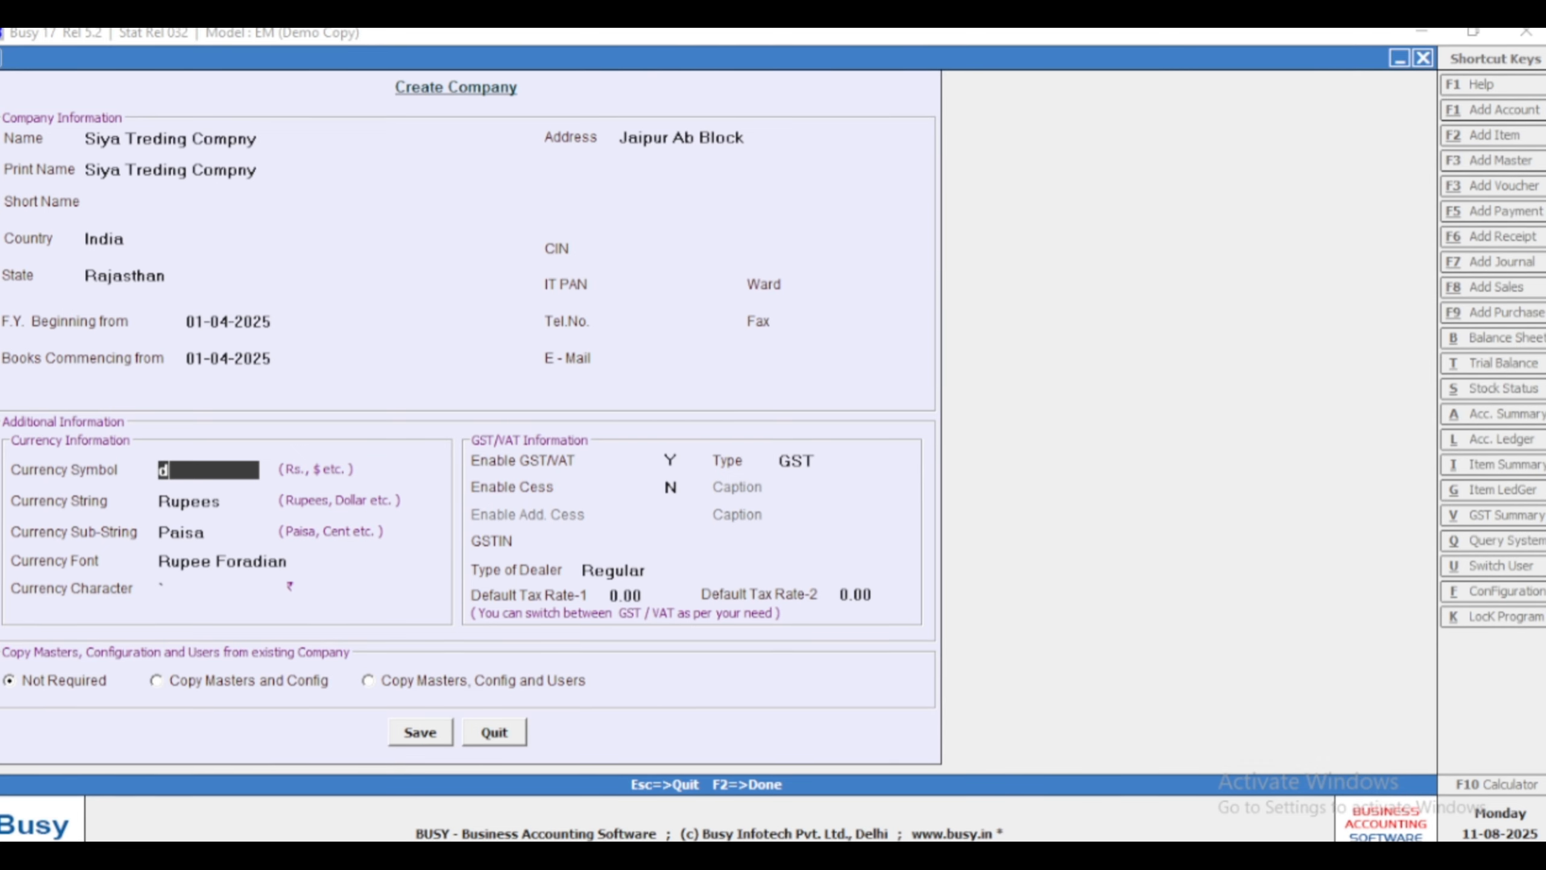
text(ollar)
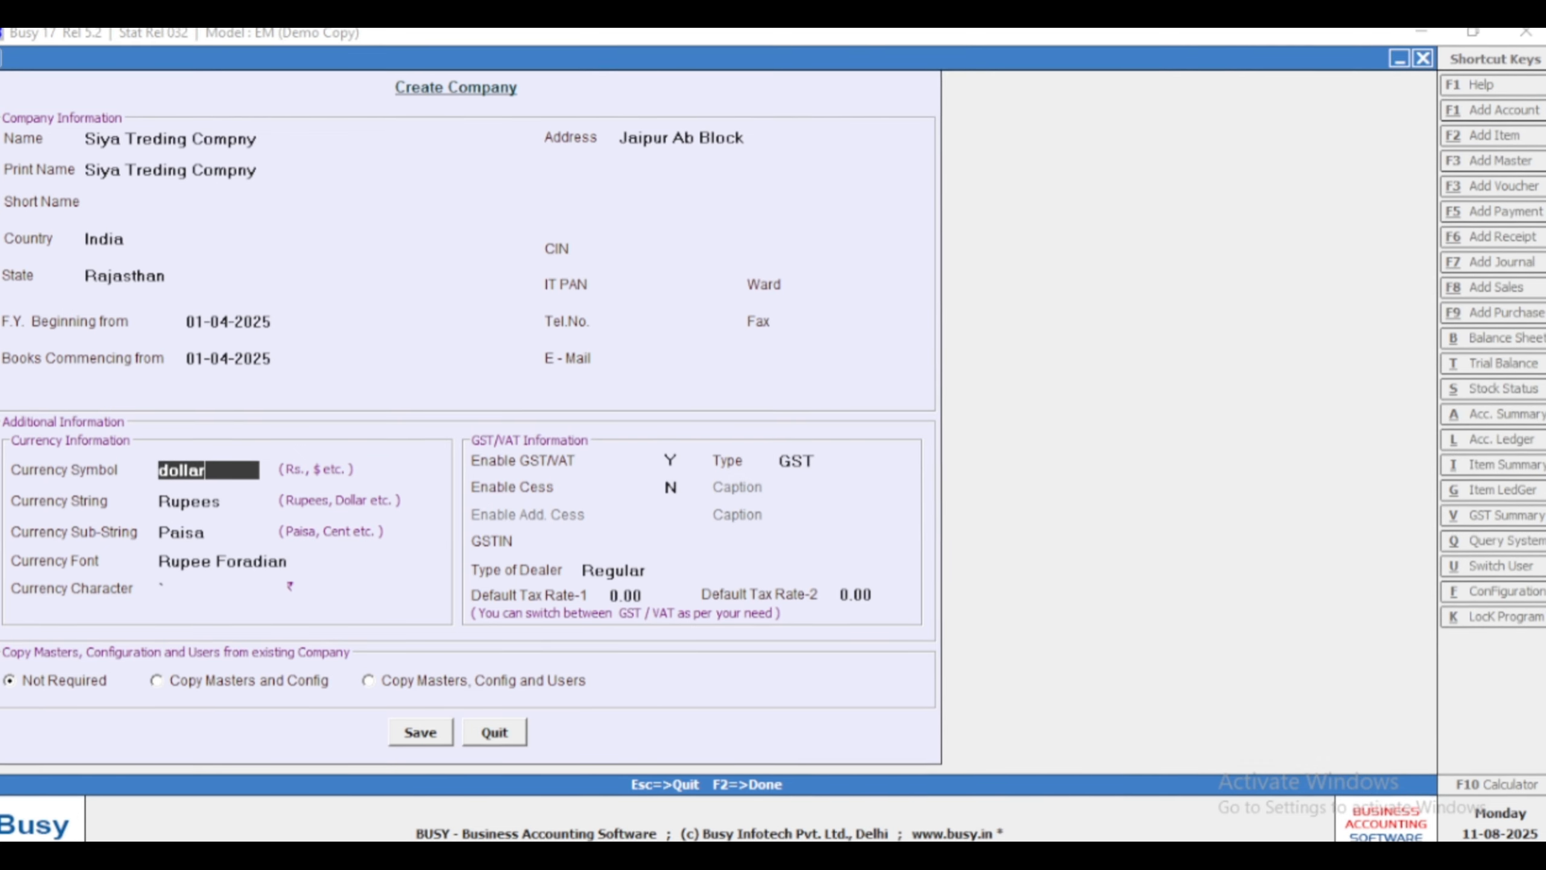
key(Return)
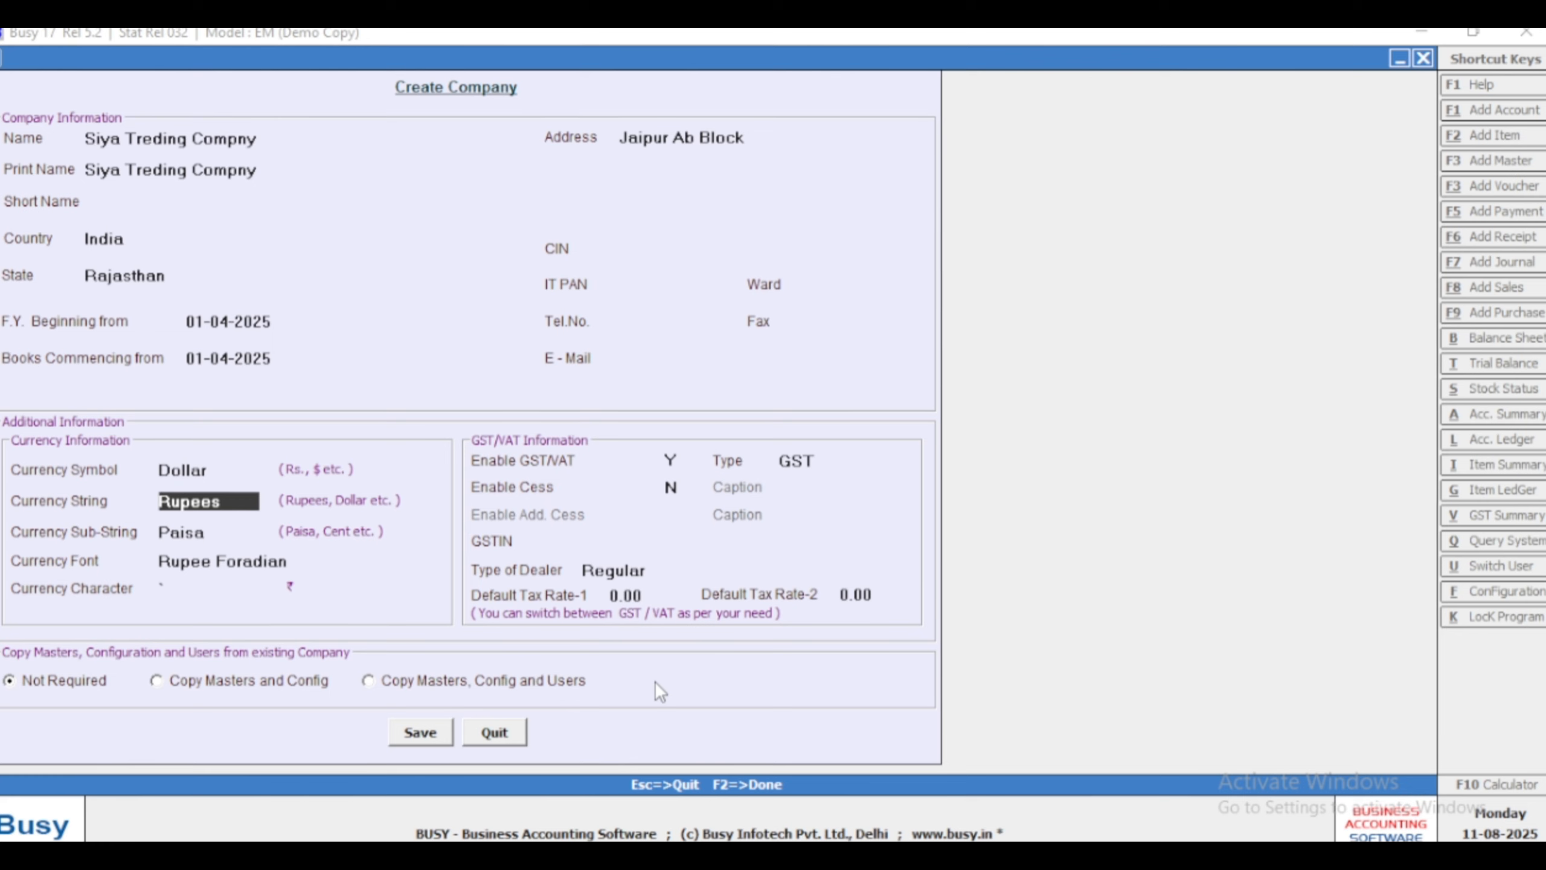
- Set the currency symbol to Rs and accept Rupees, Paisa, the Rupee Foradian font and the default currency character
key(Up)
key(Up)
key(Down)
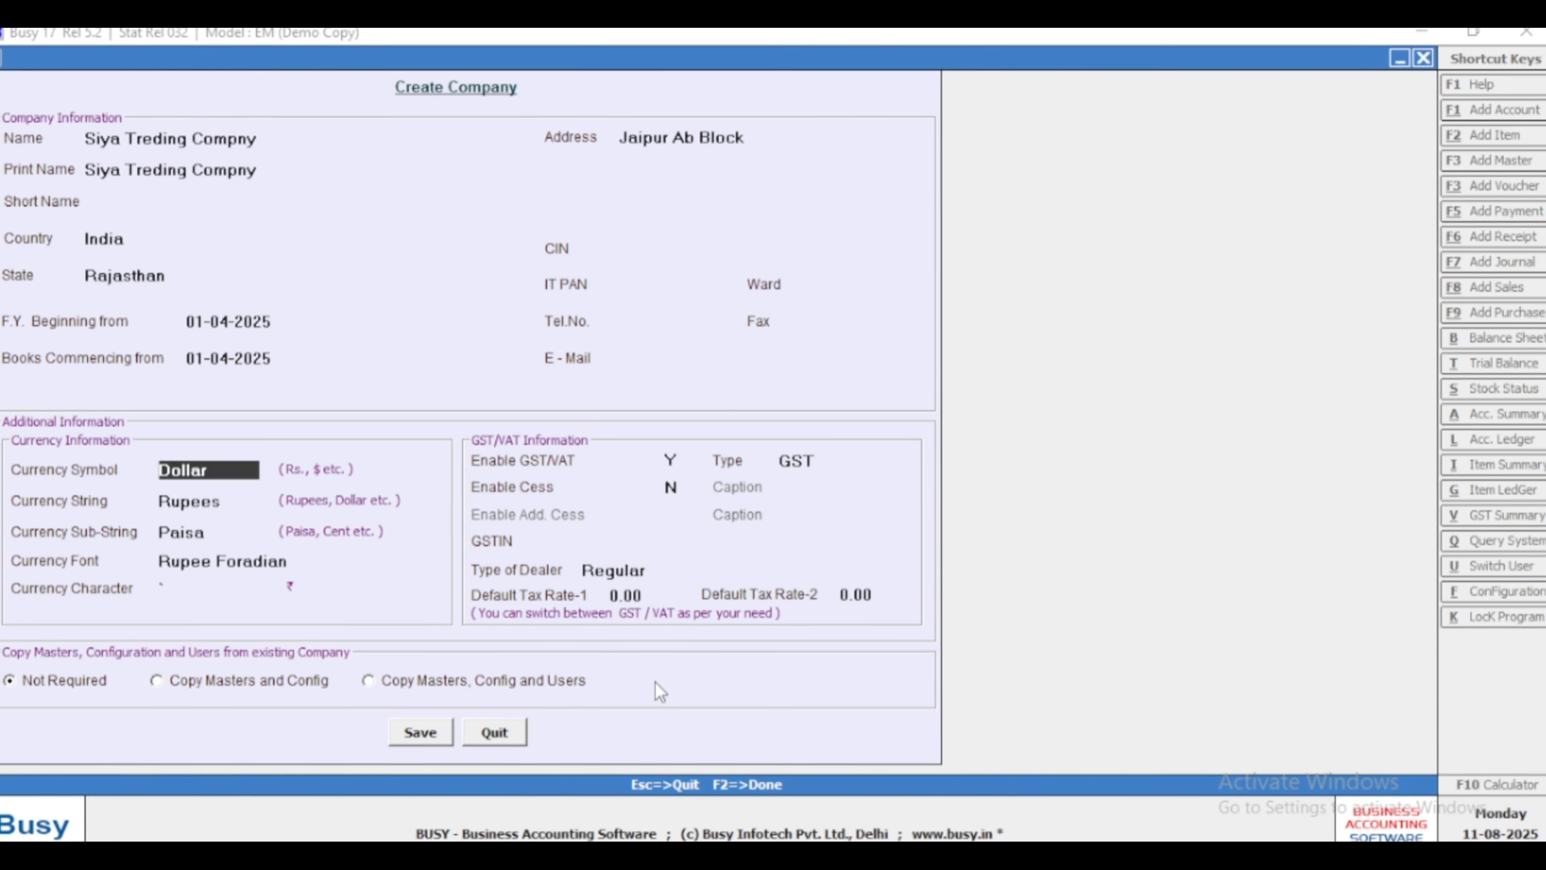
text(rs)
key(Return)
key(Return)
key(Return)
key(Return)
key(Return)
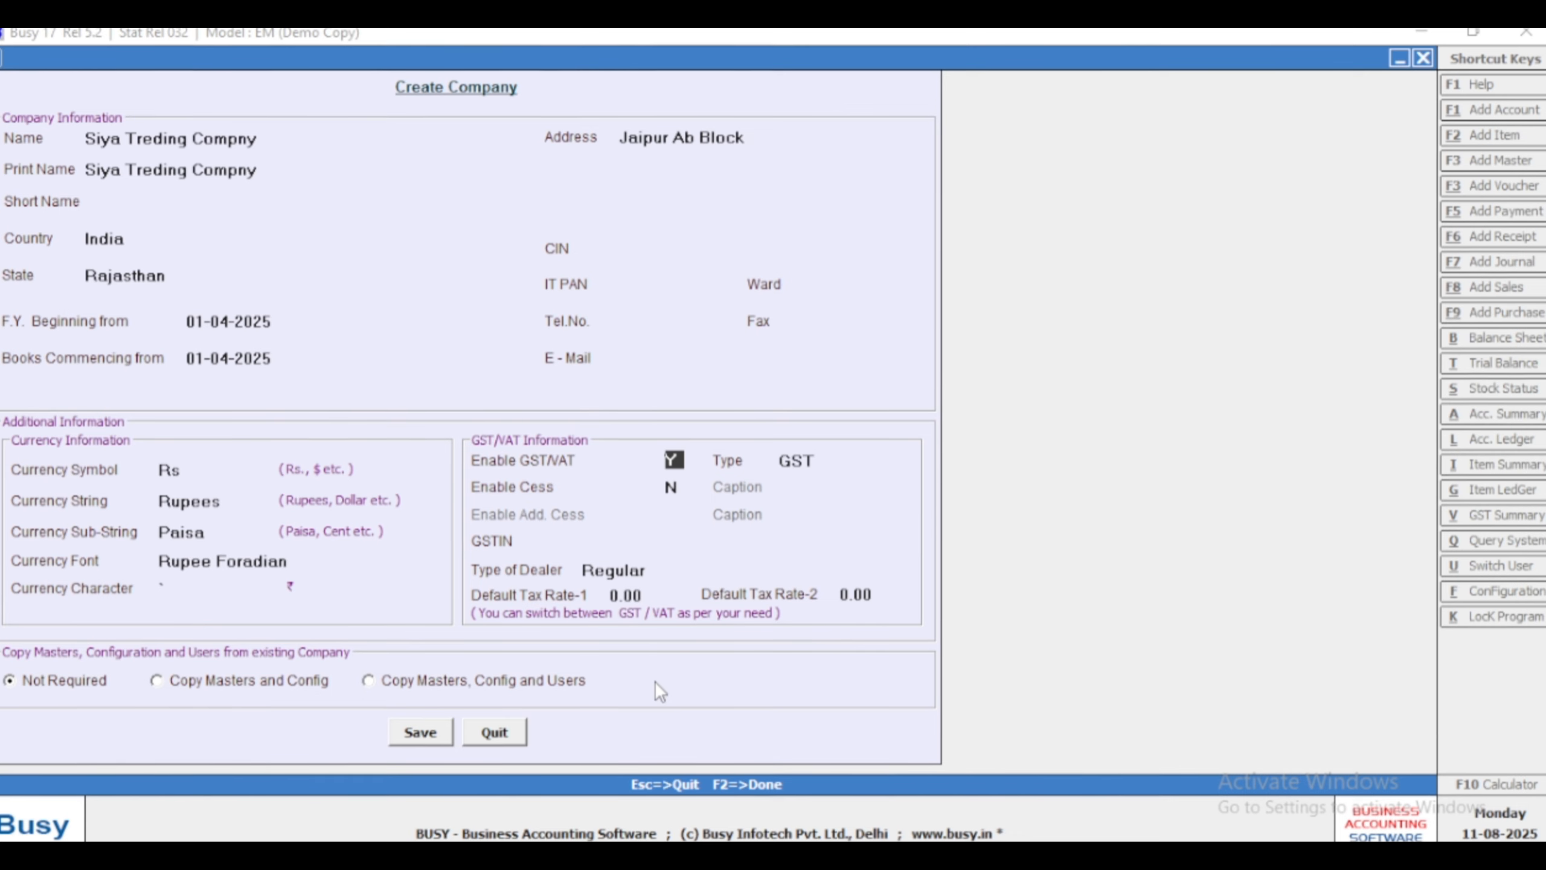
- Disable GST/VAT for the company by setting it to N
key(n)
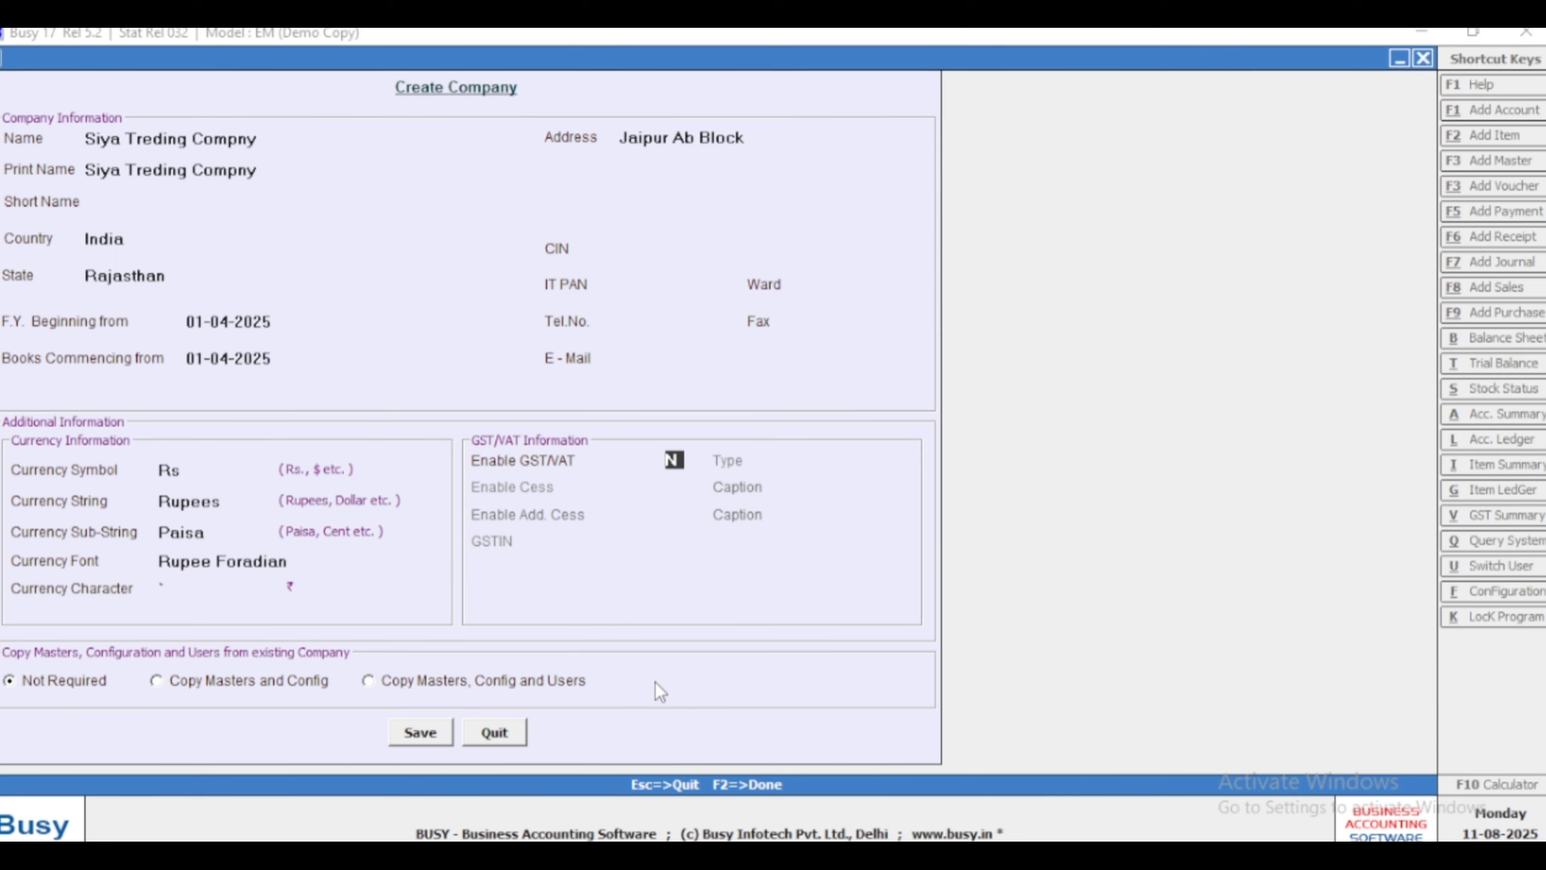
key(y)
key(n)
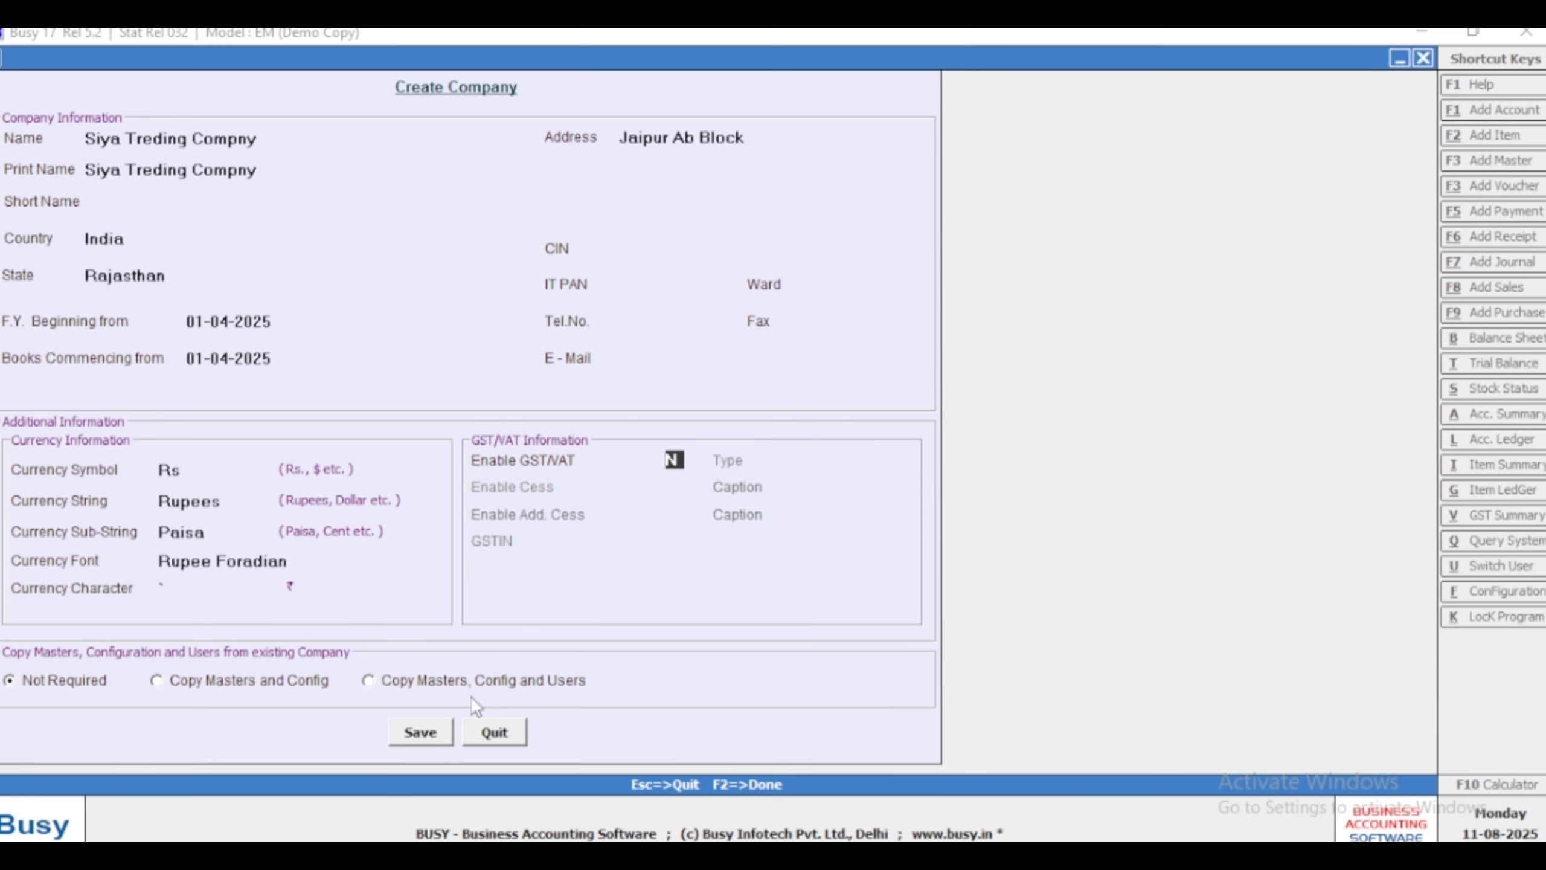
- Enable GST/VAT for the company with type GST and leave cess disabled
key(y)
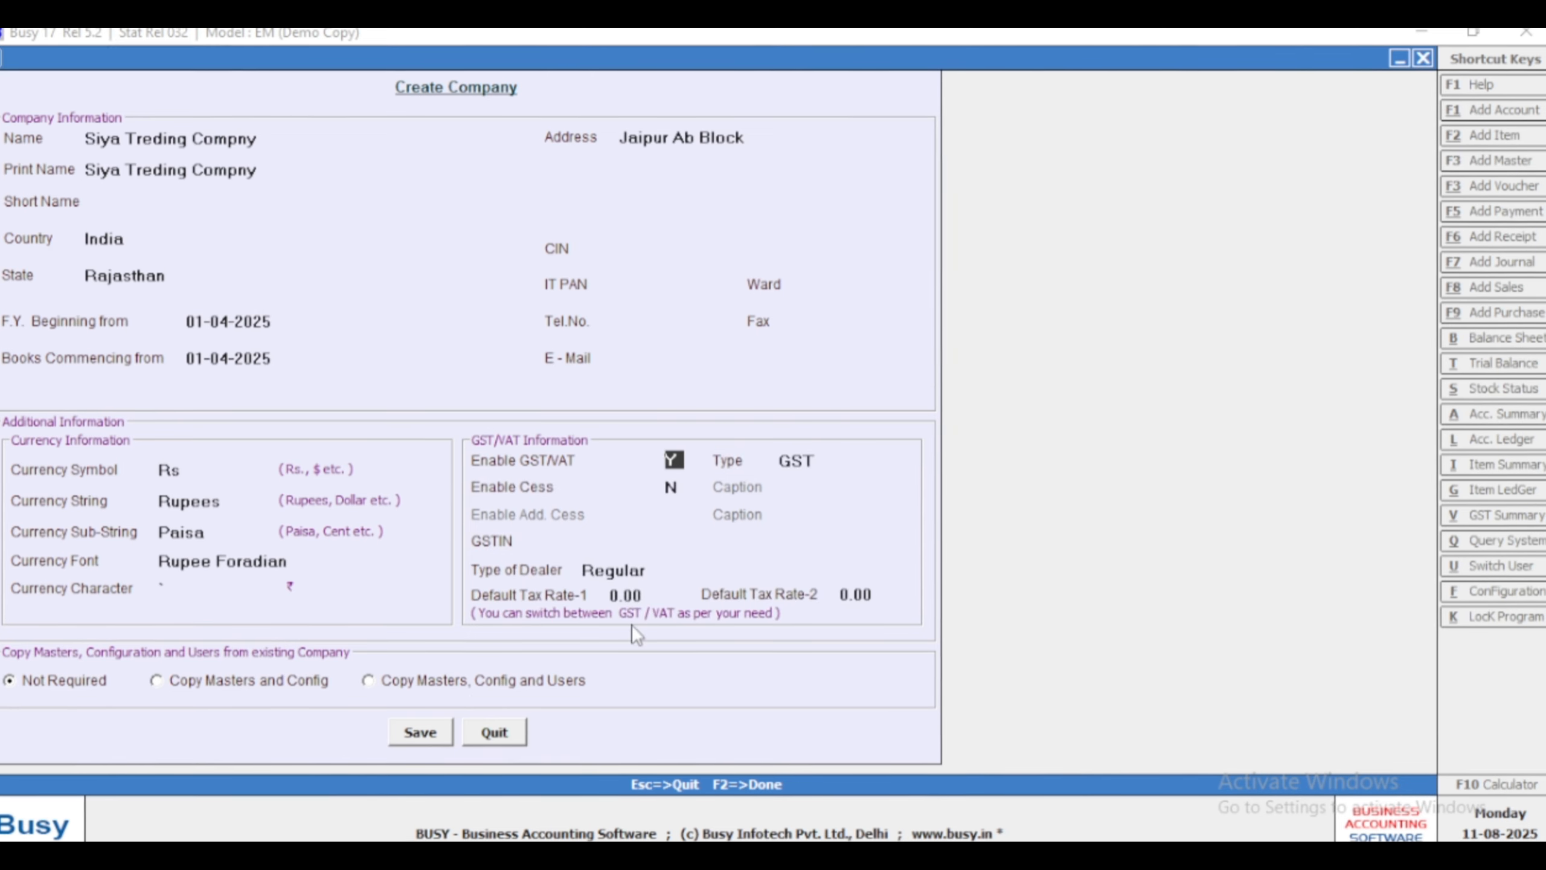
key(Return)
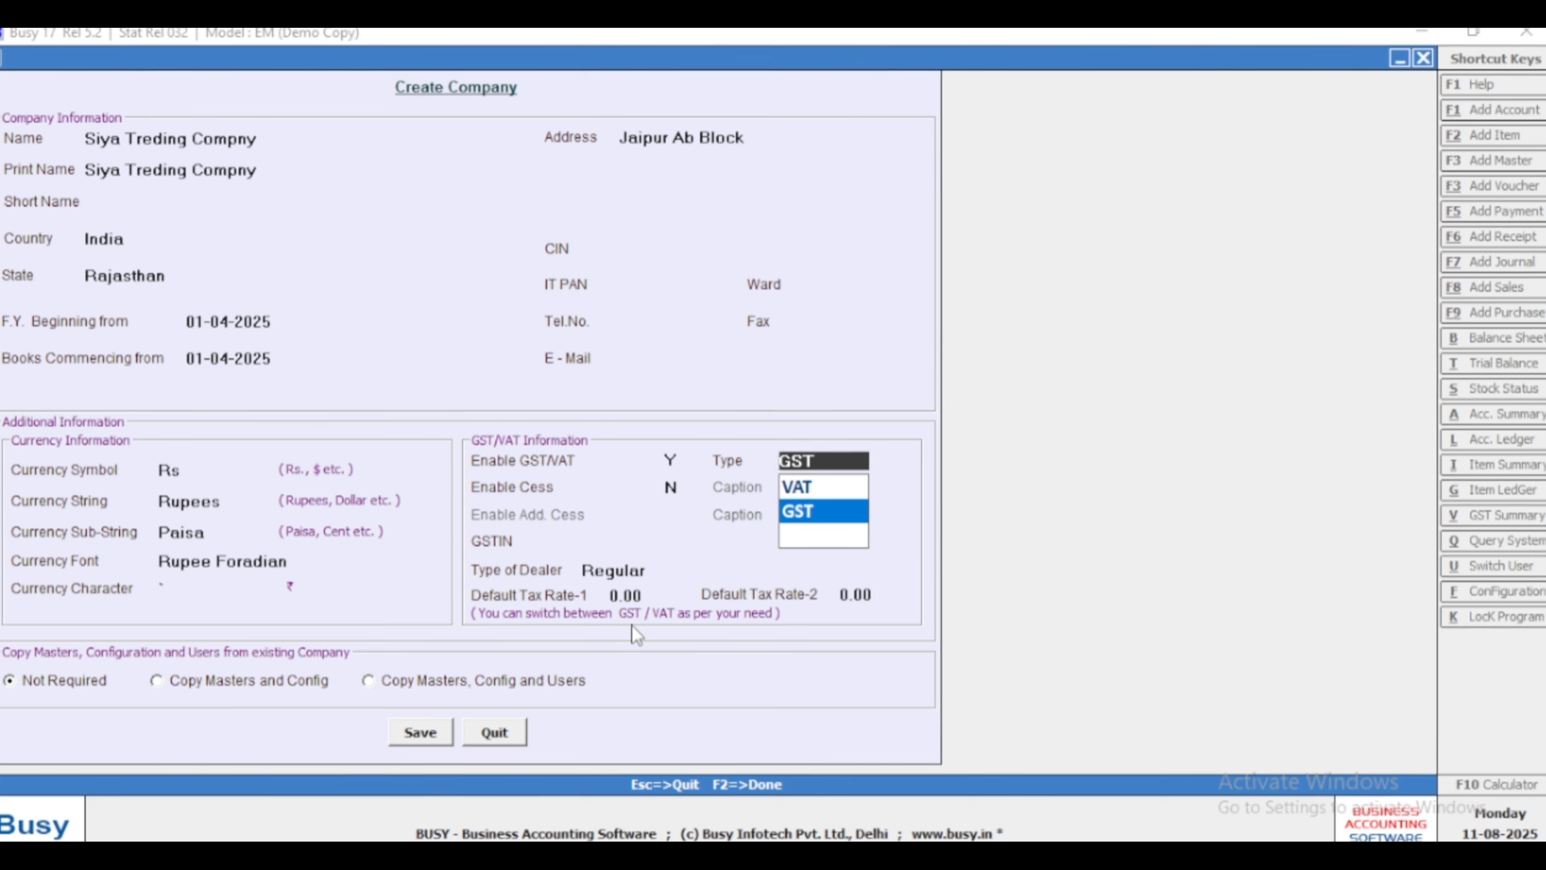
key(Return)
key(Return)
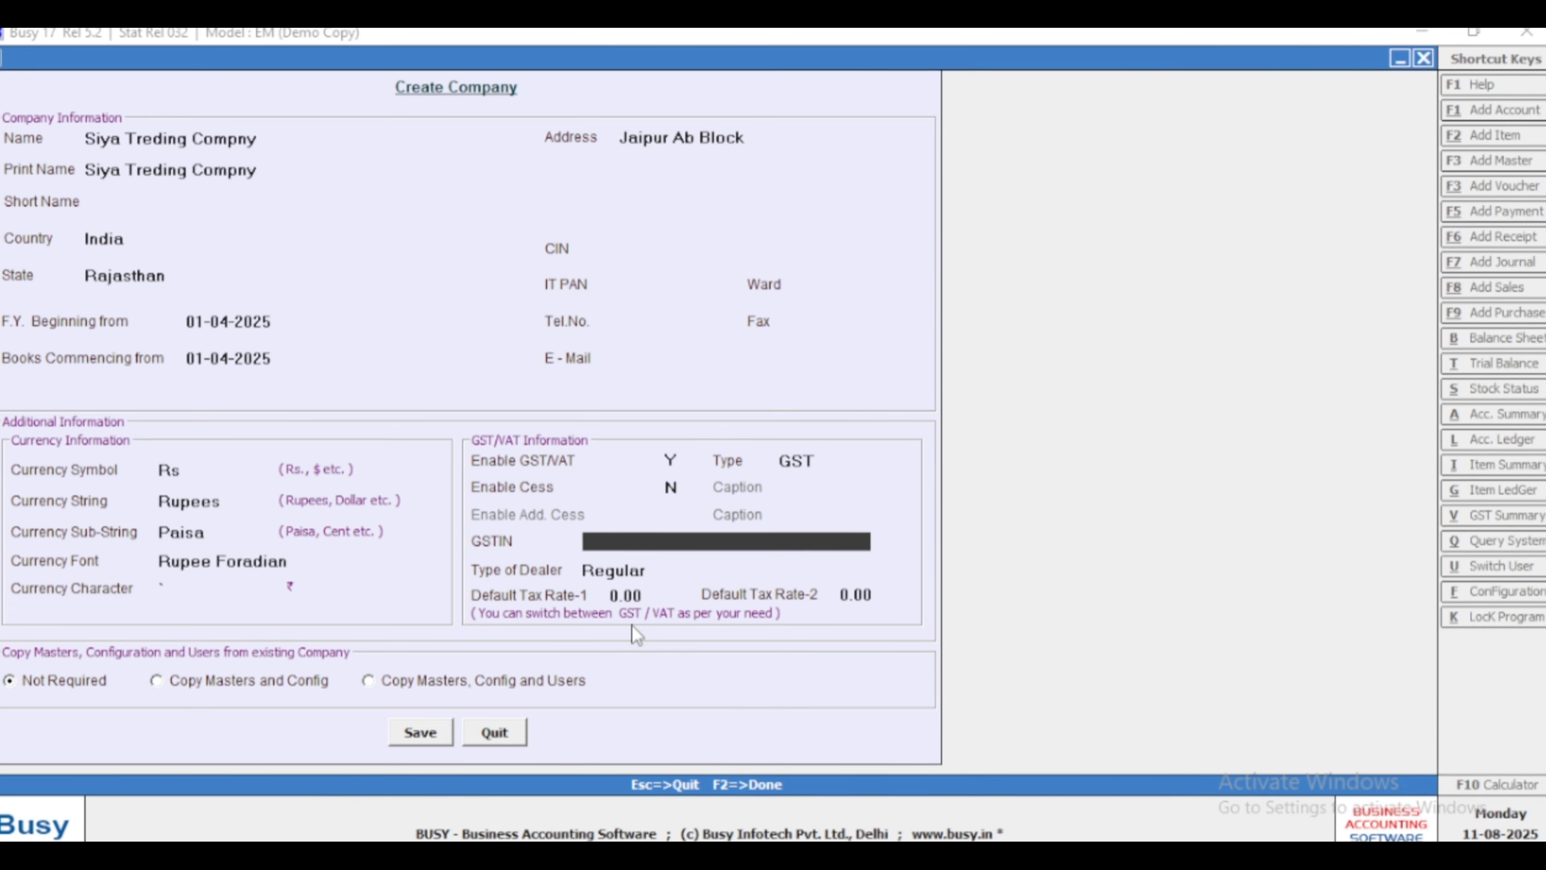
- Enter the company's GSTIN
text(08)
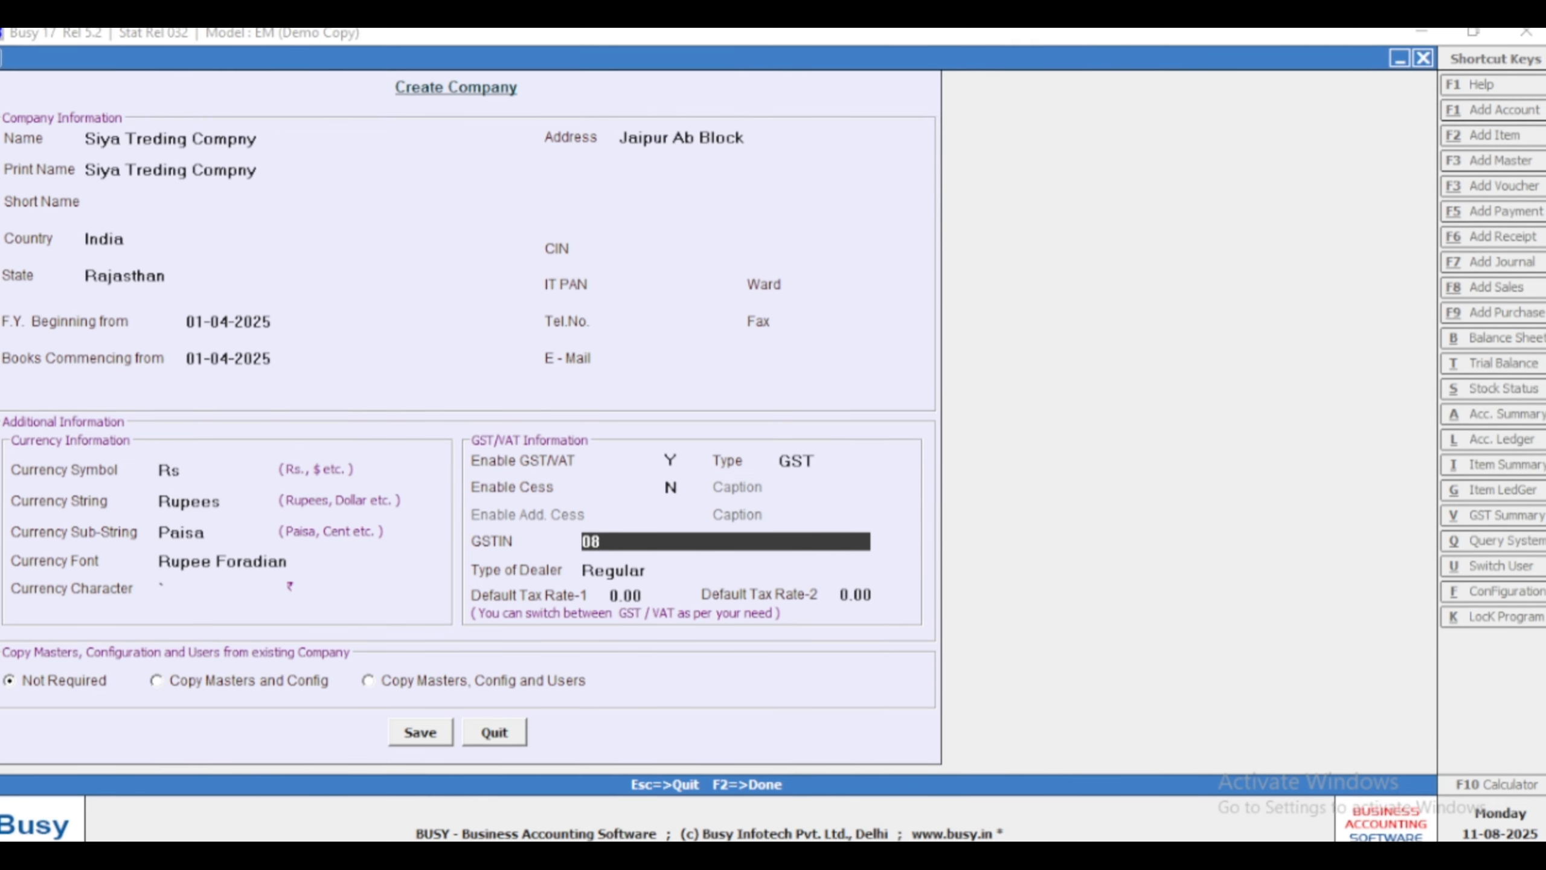
text(S)
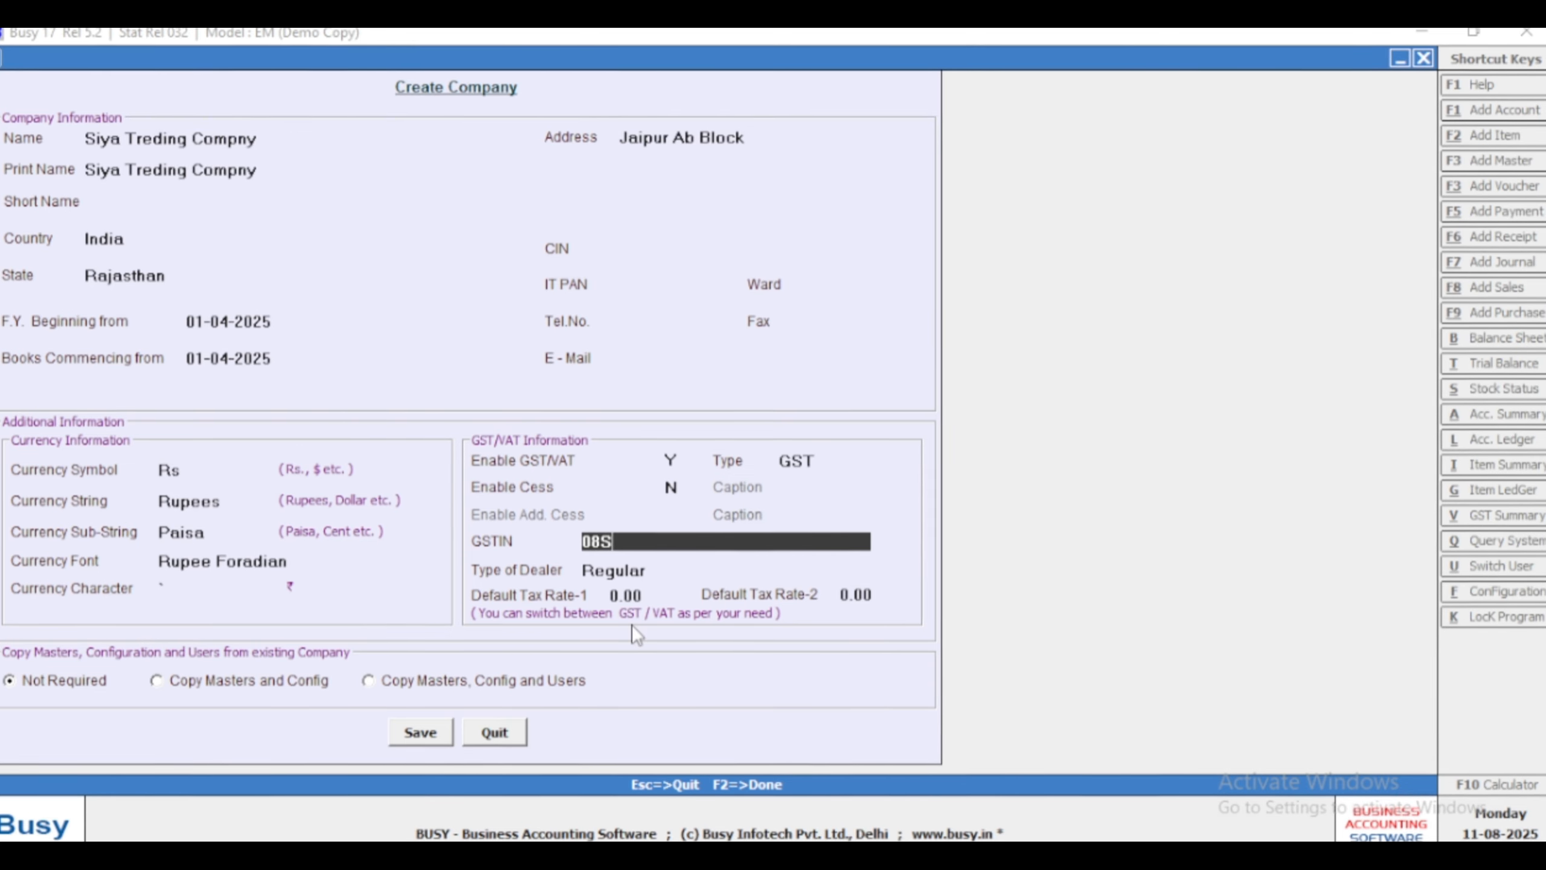
text(DFGT)
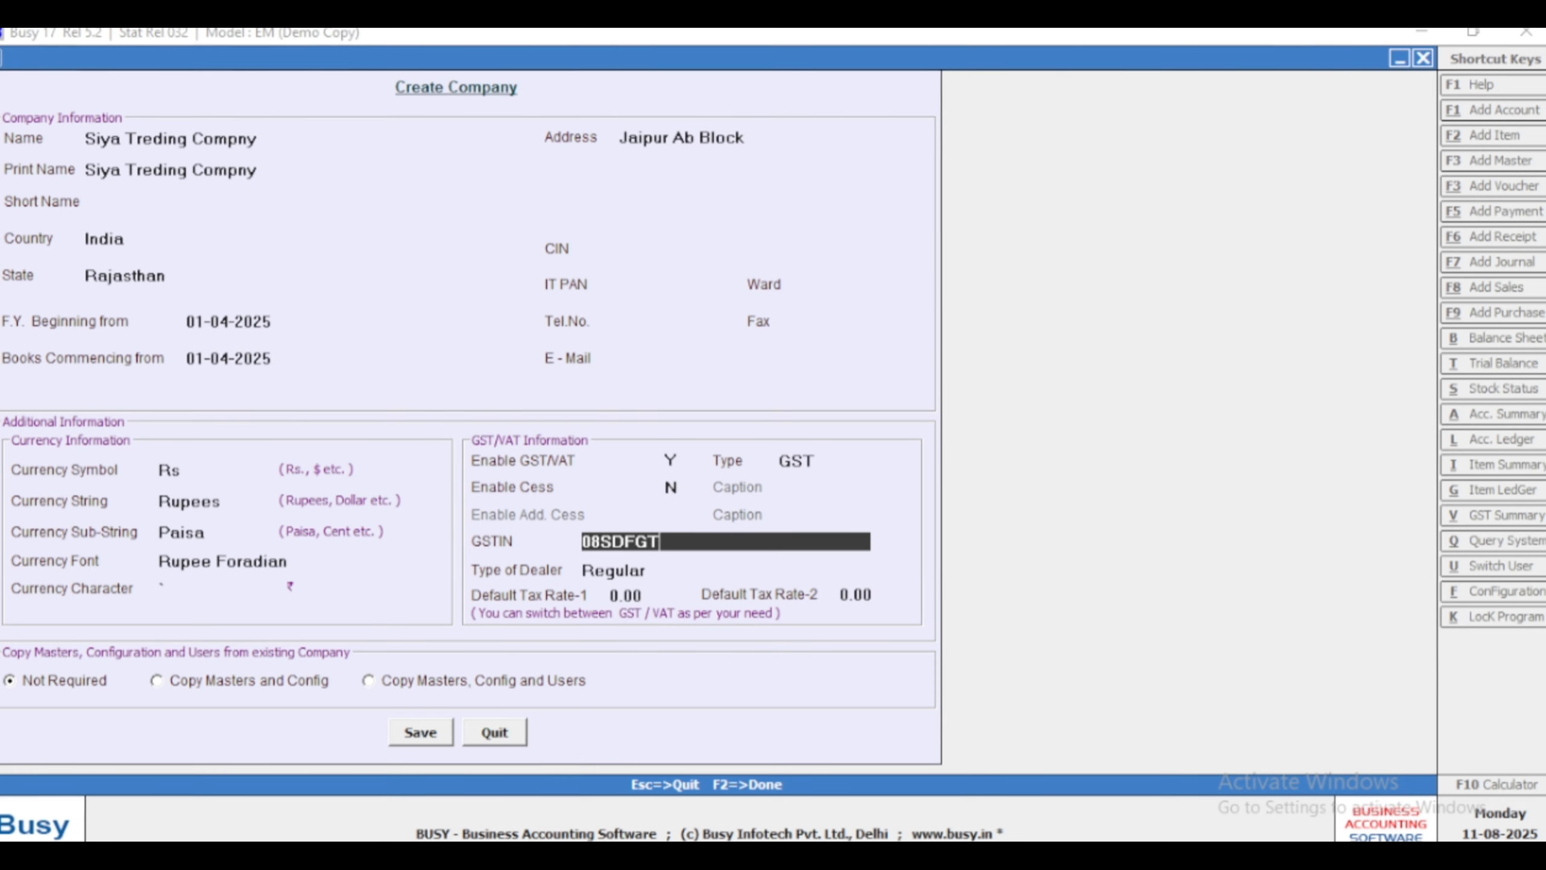
text(4)
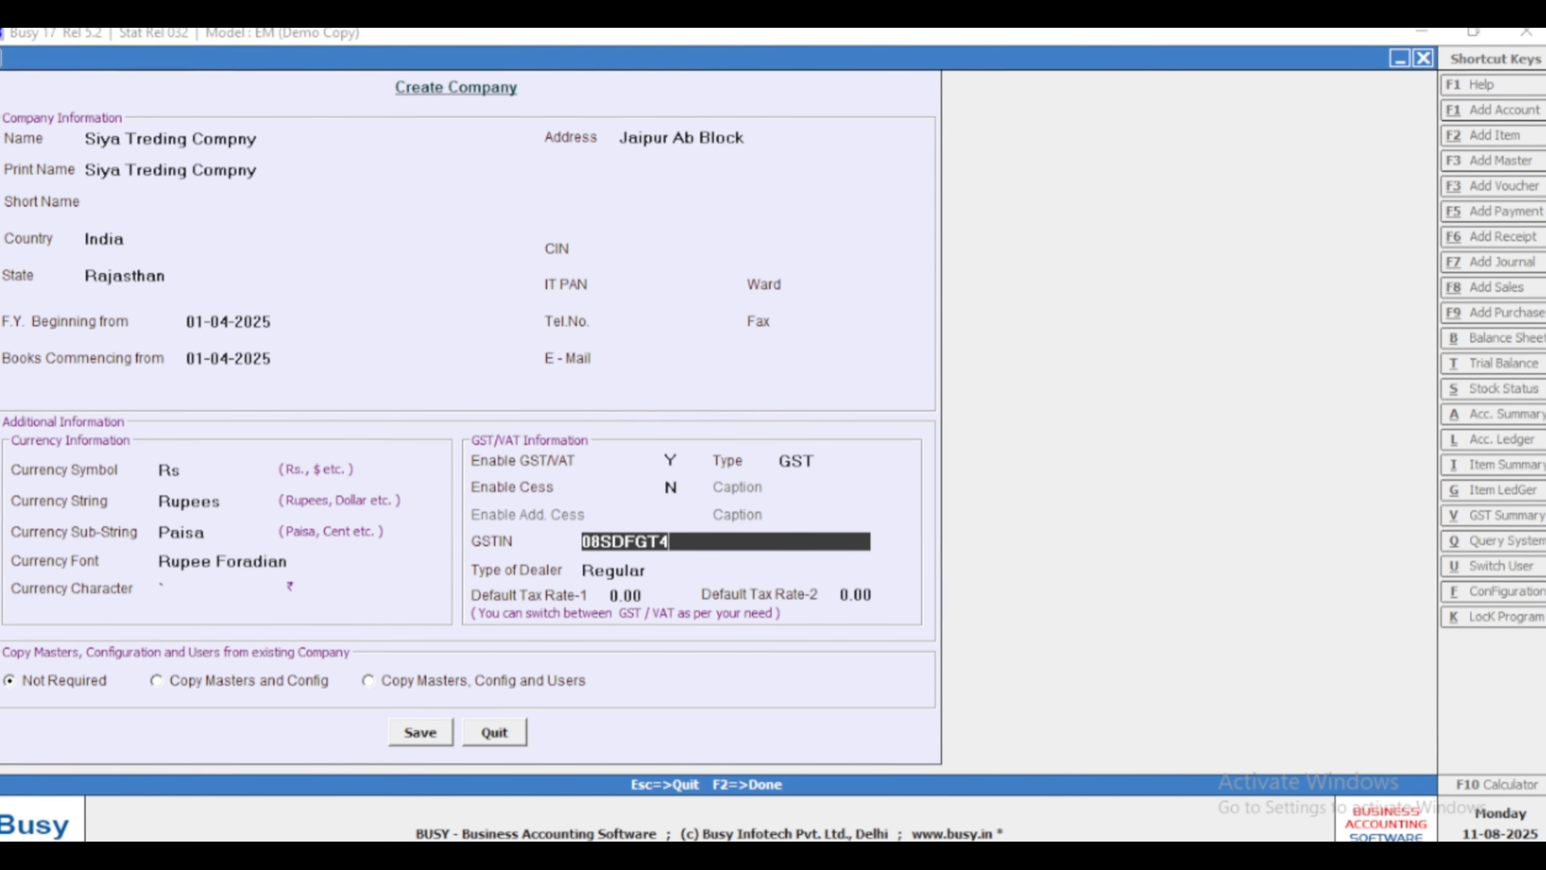
text(561H5)
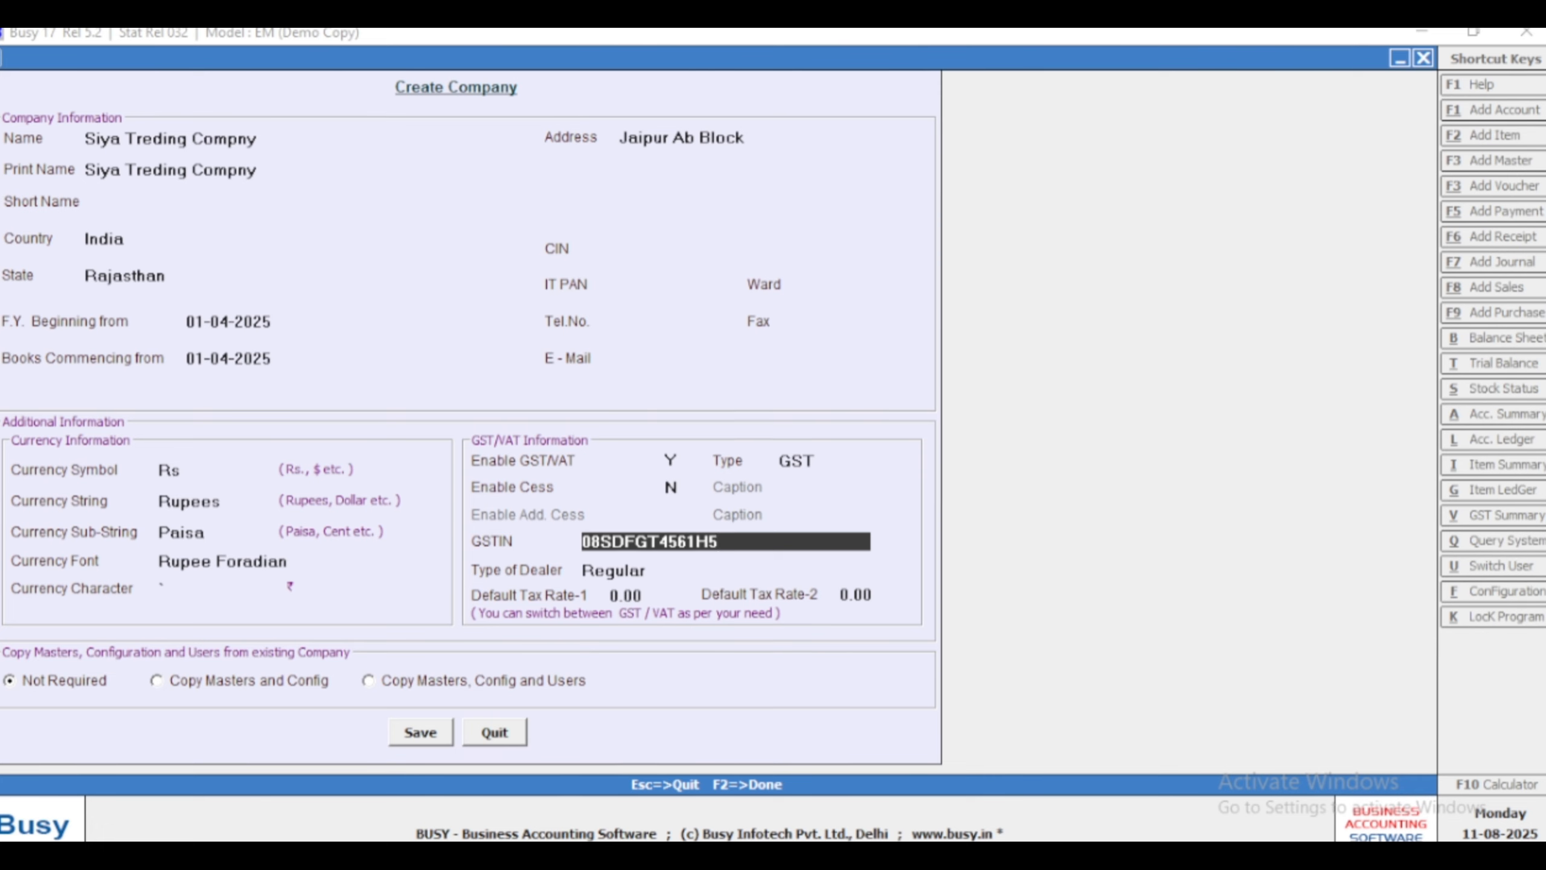
text(KZM)
key(Return)
- Keep Regular as the type of dealer and accept 0.00 for both default tax rates
key(Return)
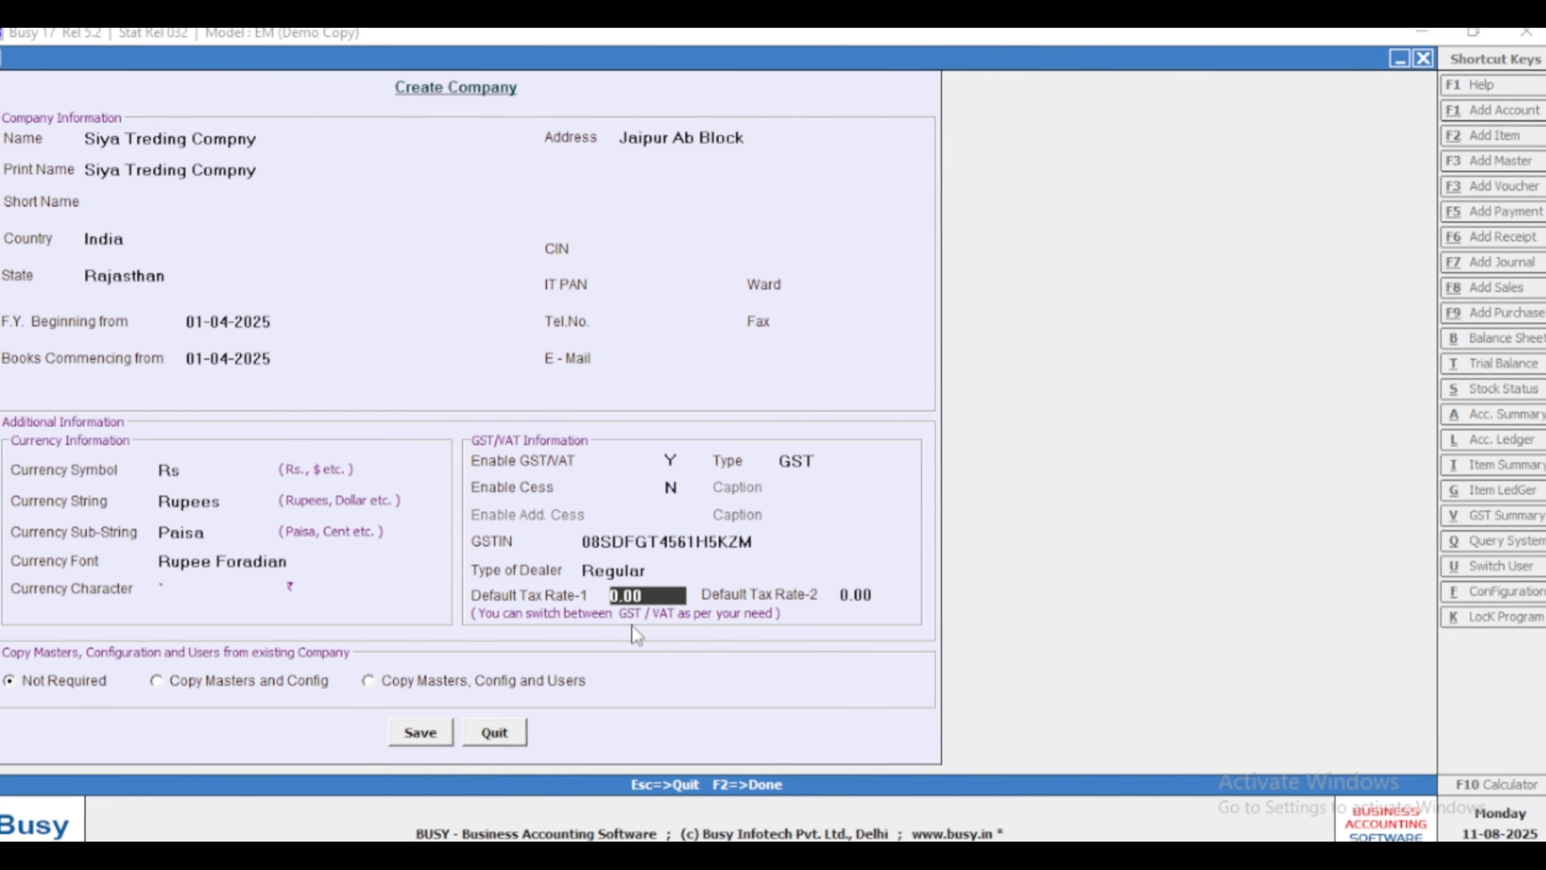
key(Up)
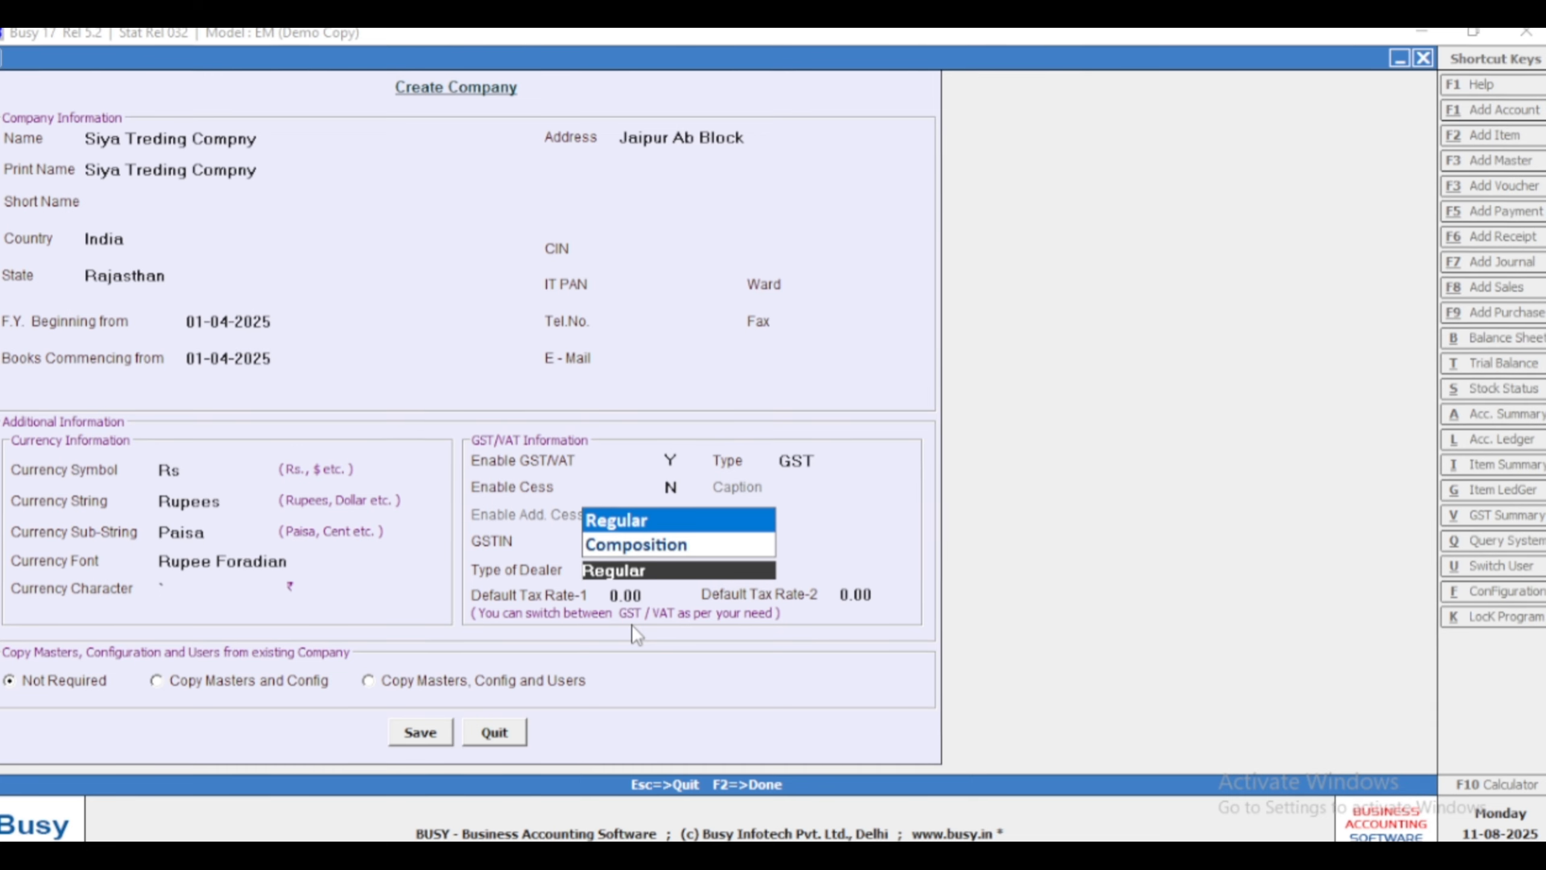
key(Return)
key(Return)
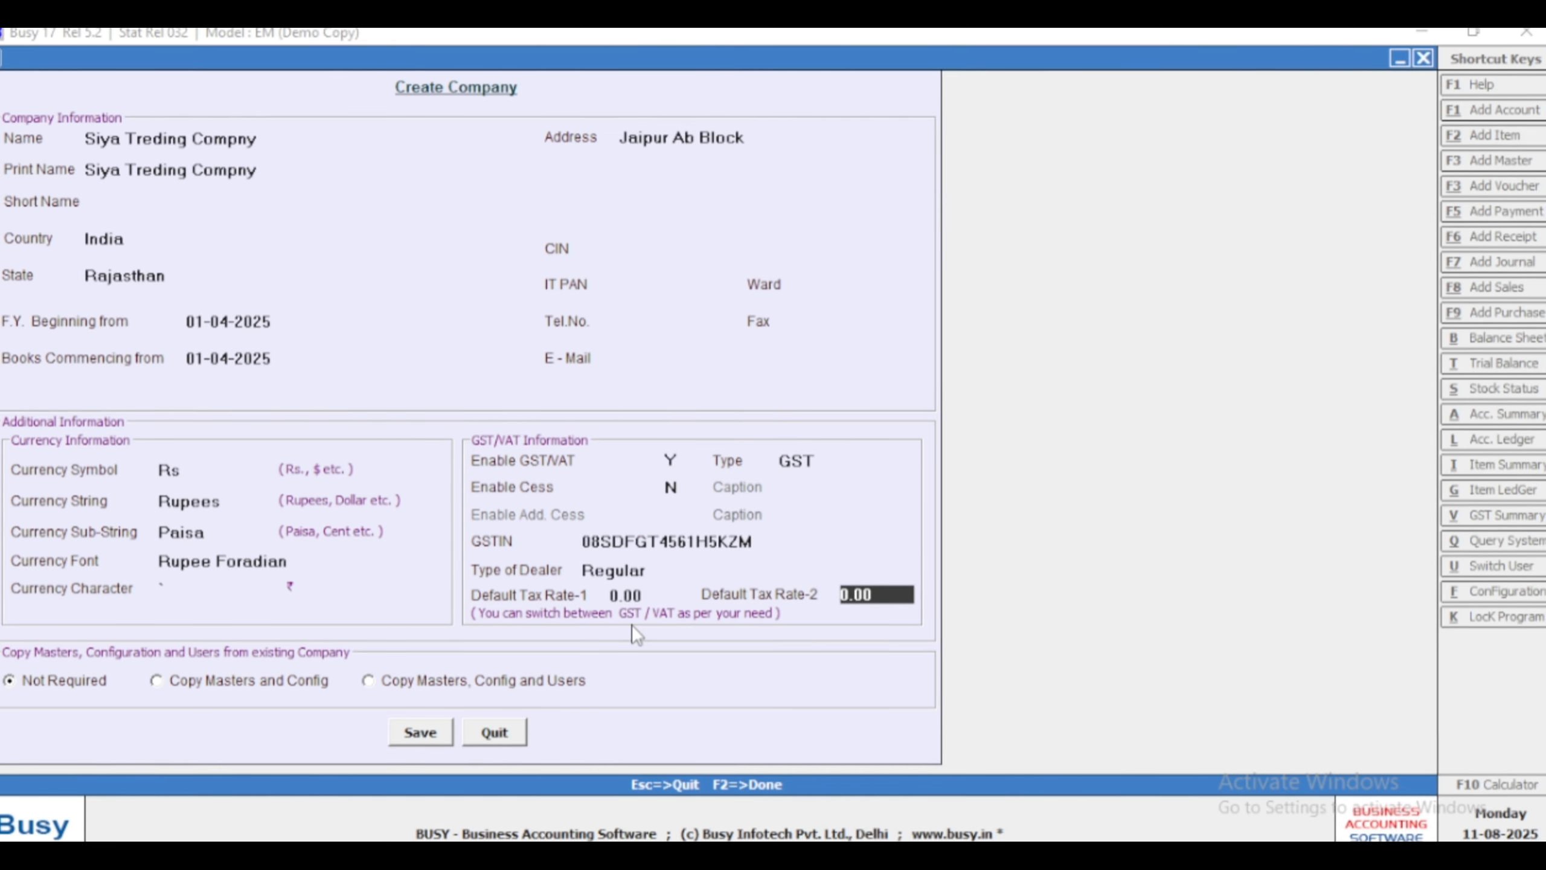
key(Return)
- Save the new company's information and go on to the SuperUser setup
key(Return)
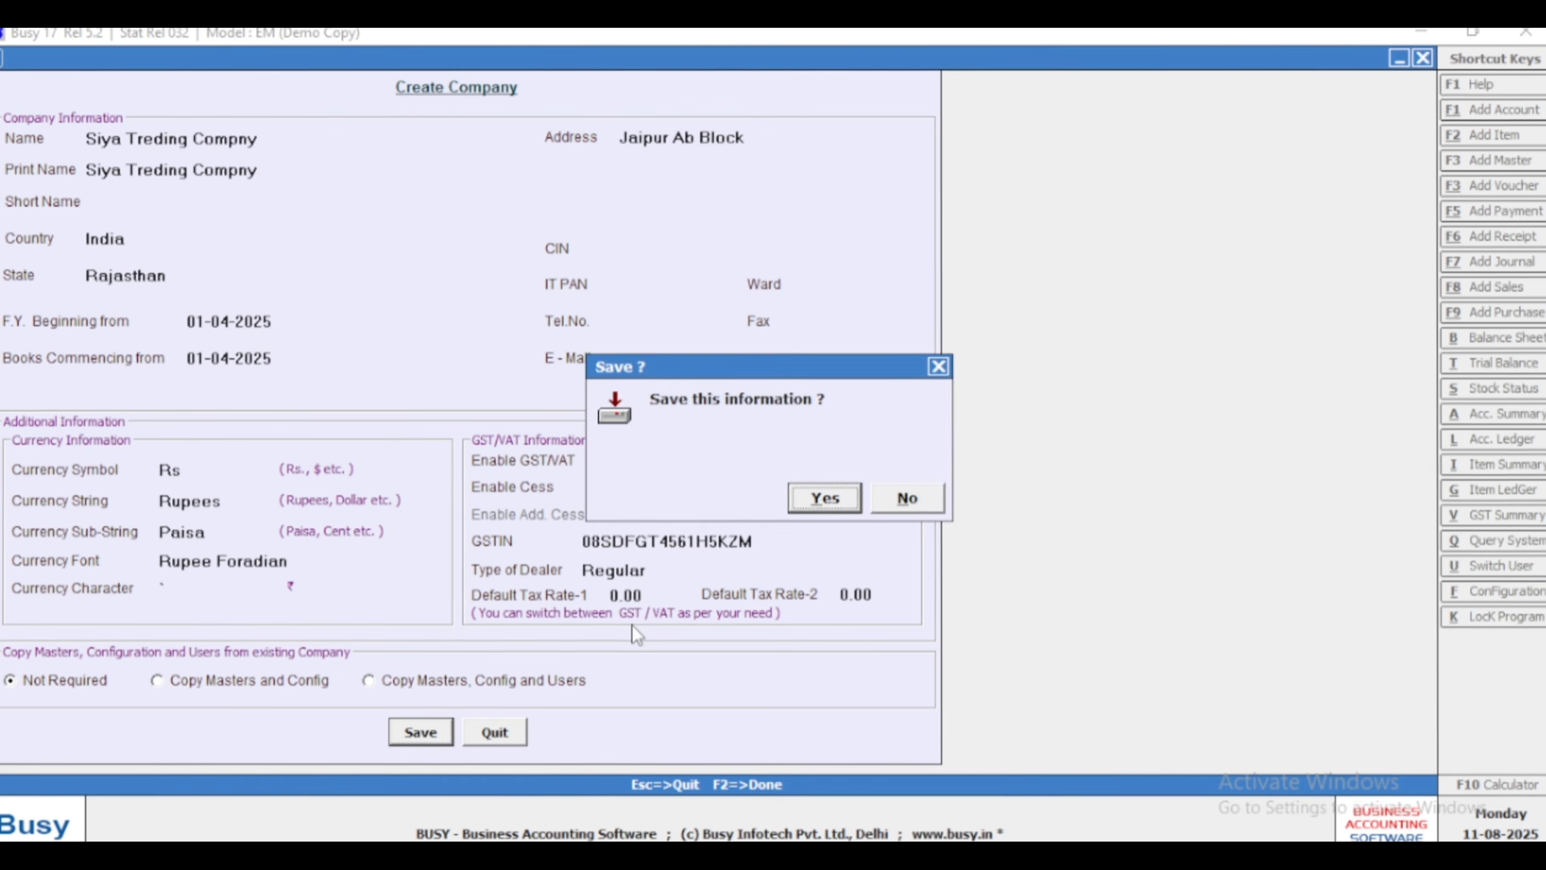
key(Return)
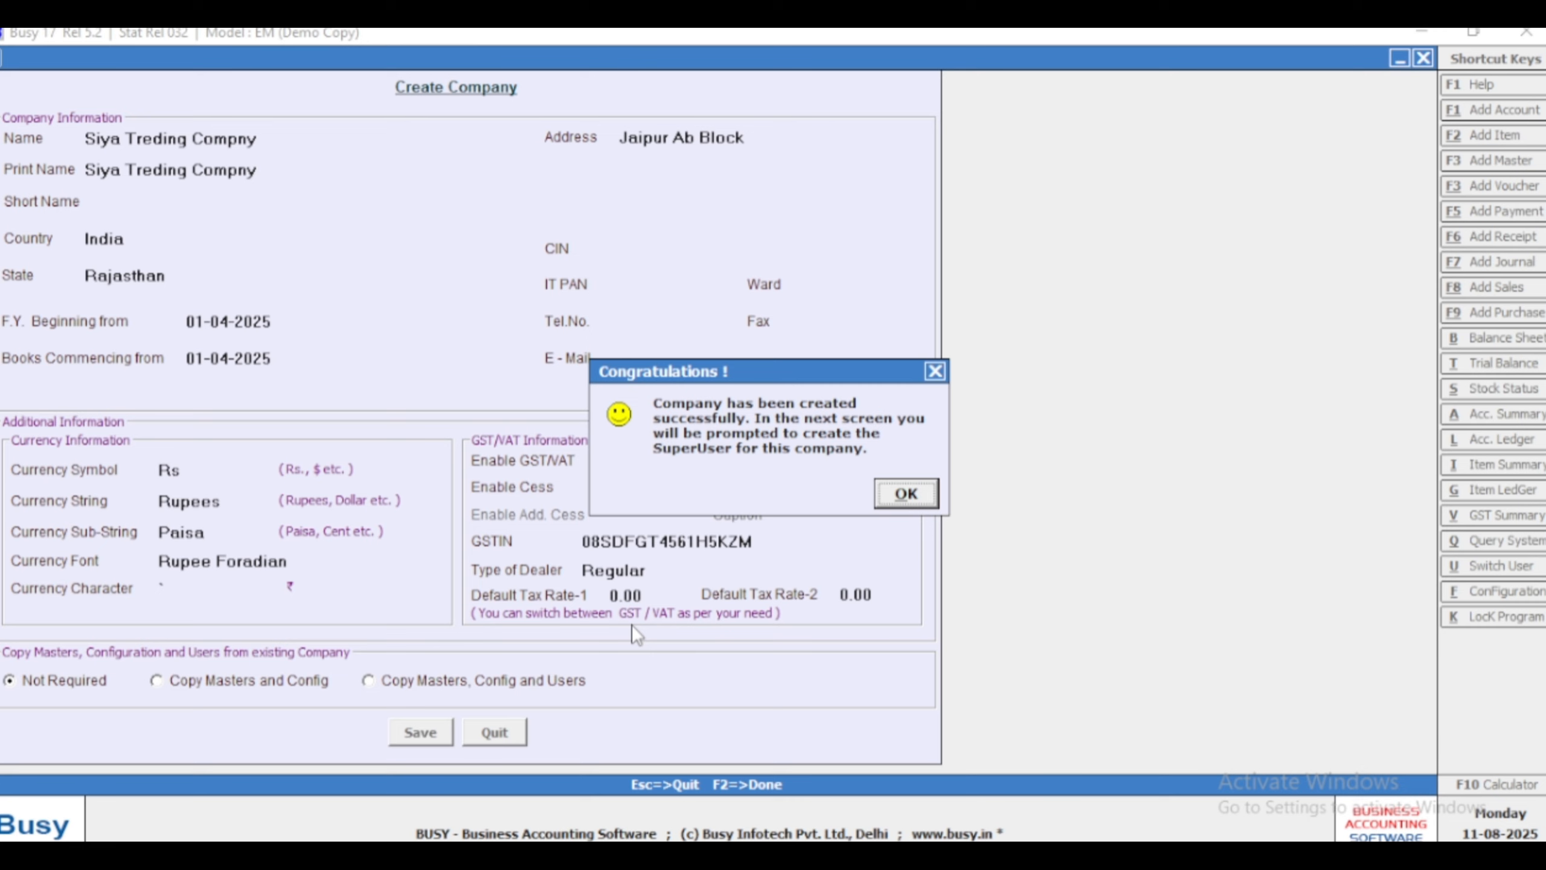
key(Return)
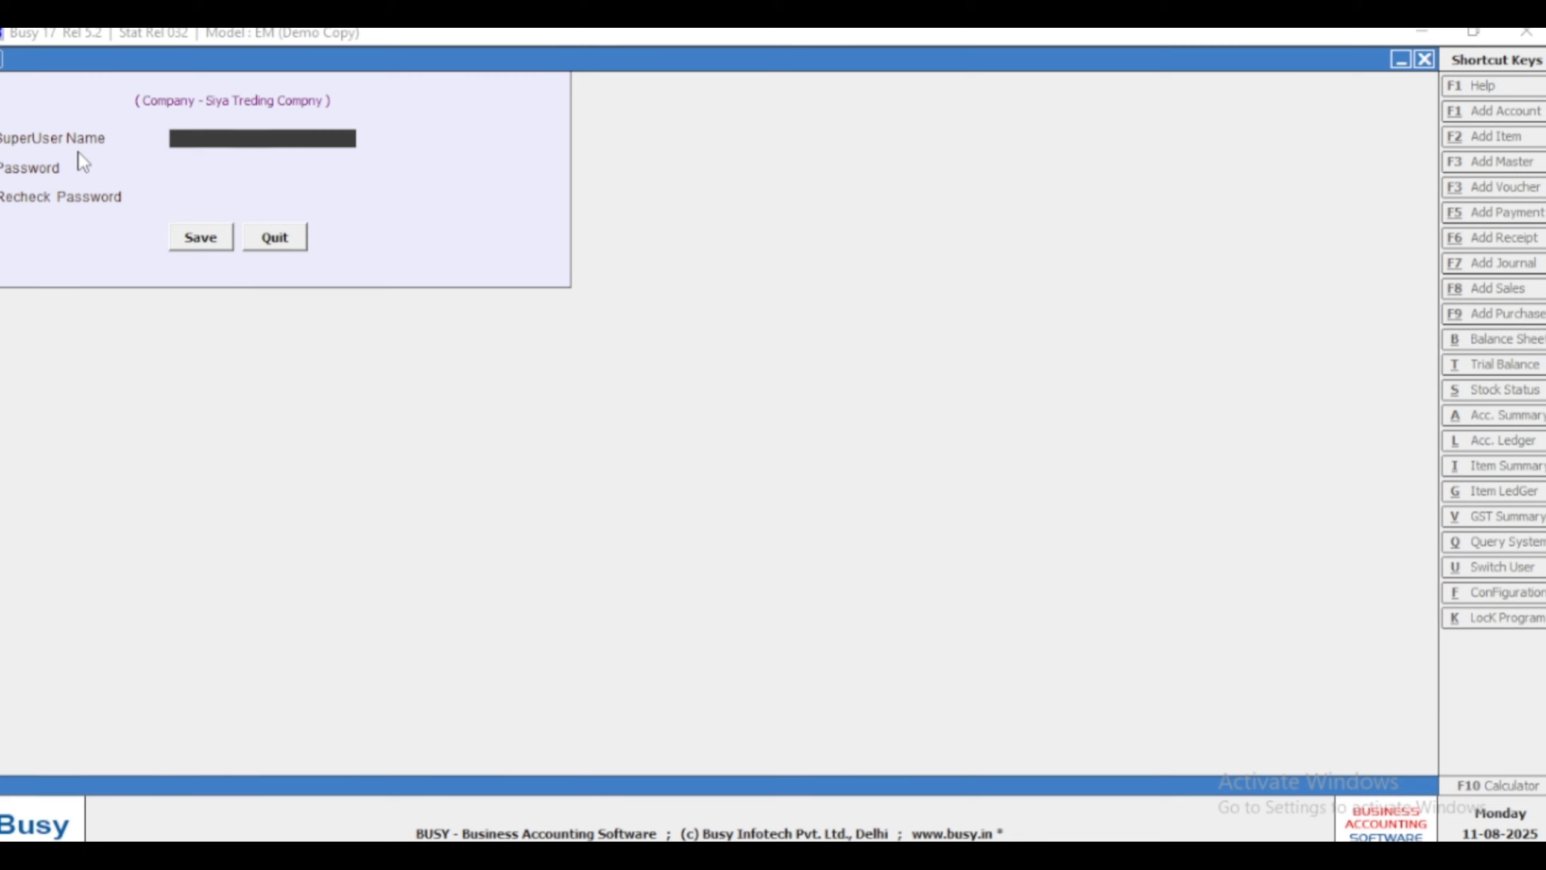
- Create the company's SuperUser by entering the user name and password, repeating the password and saving
text(S)
key(Return)
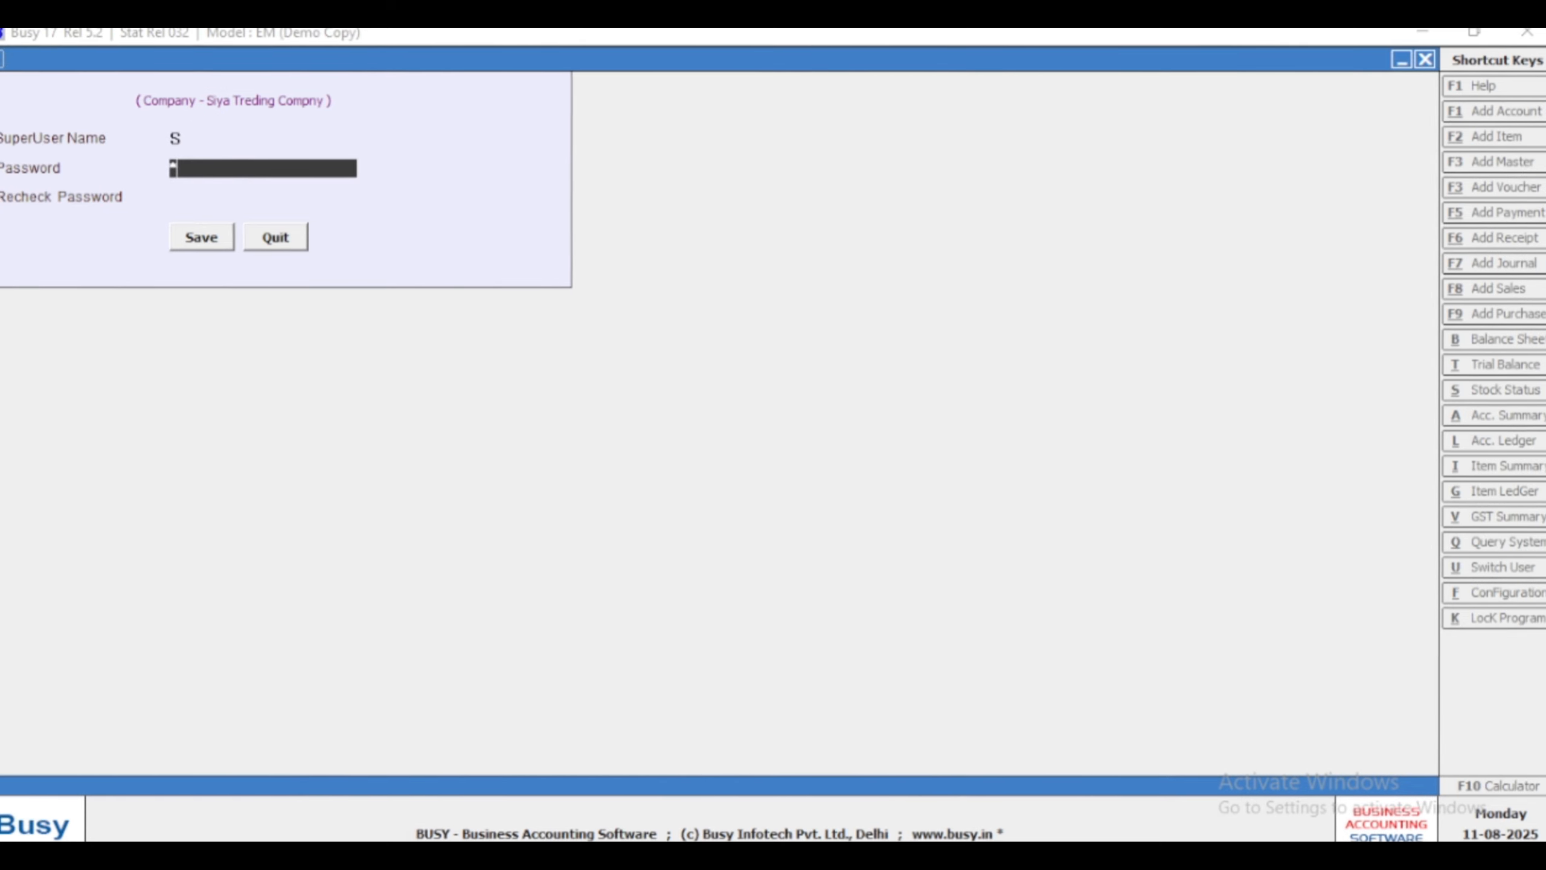
key(Return)
text(s)
key(Return)
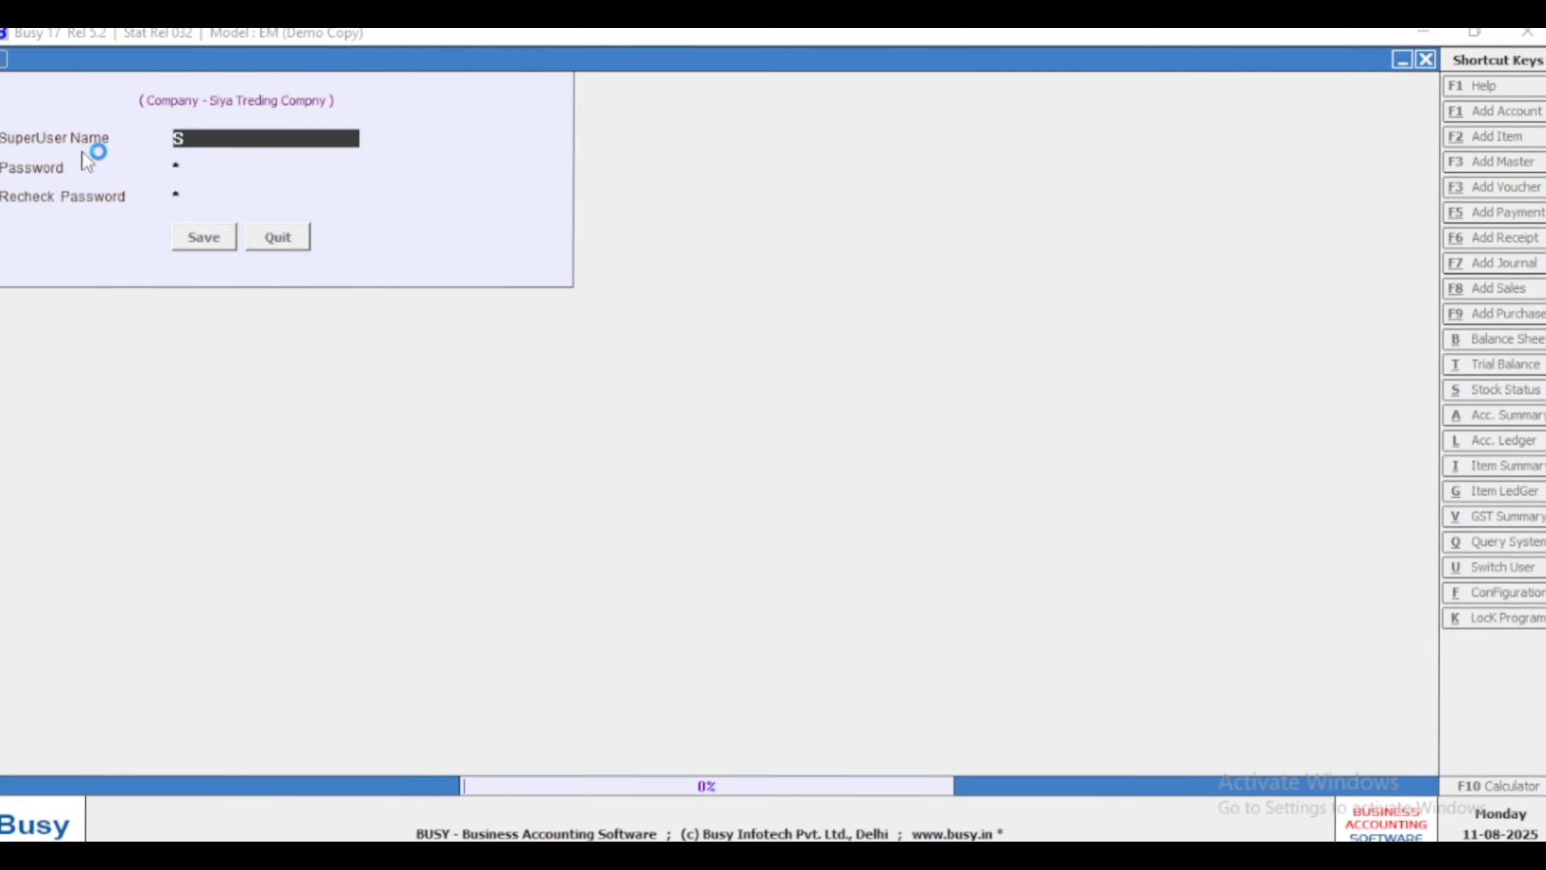
key(Return)
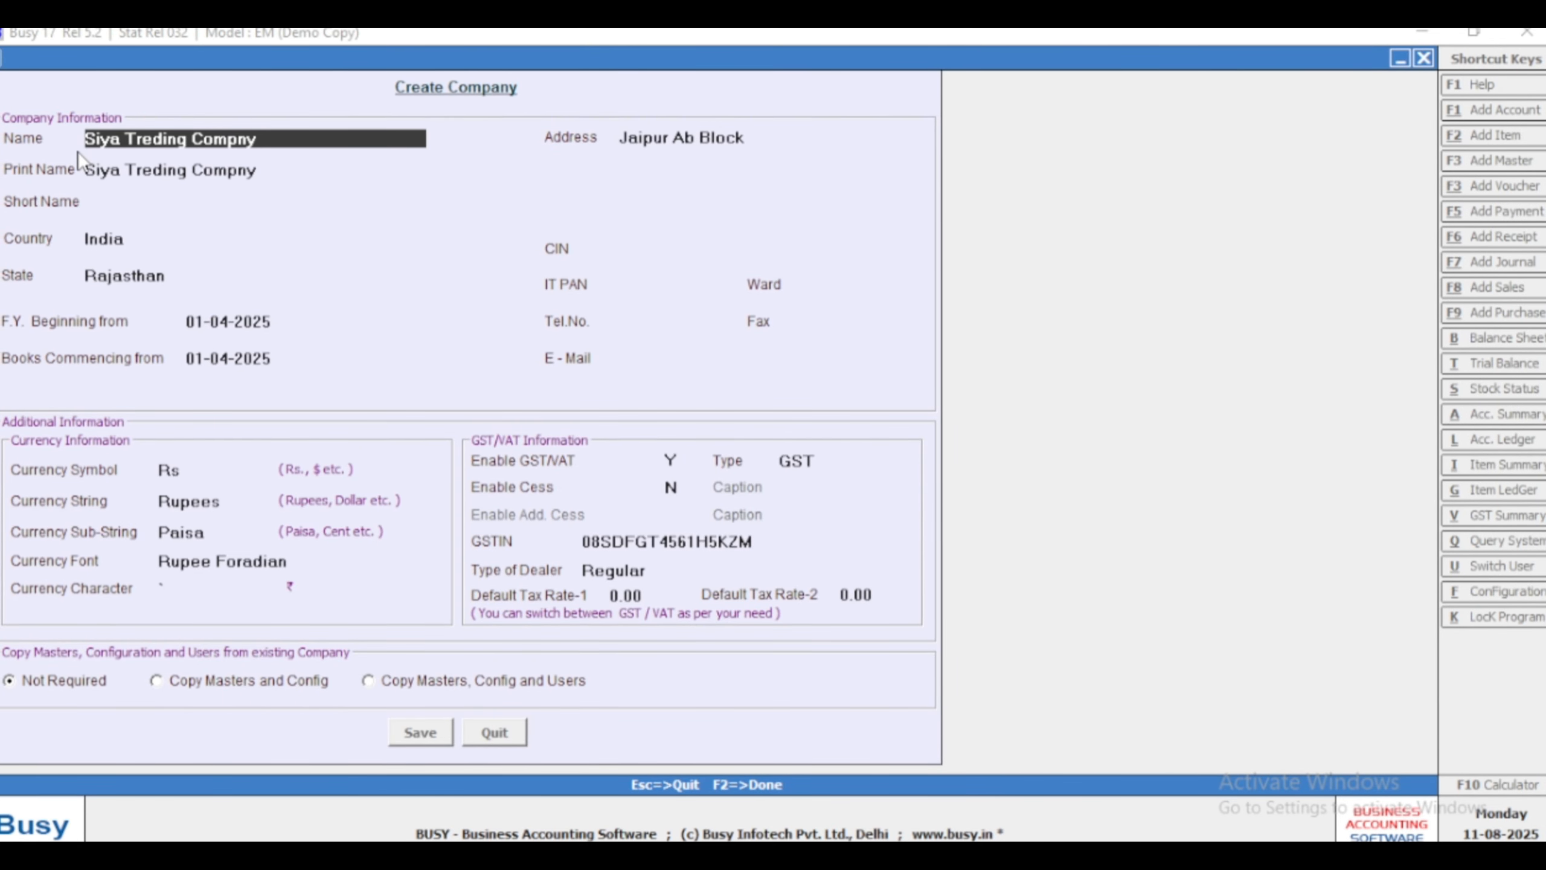